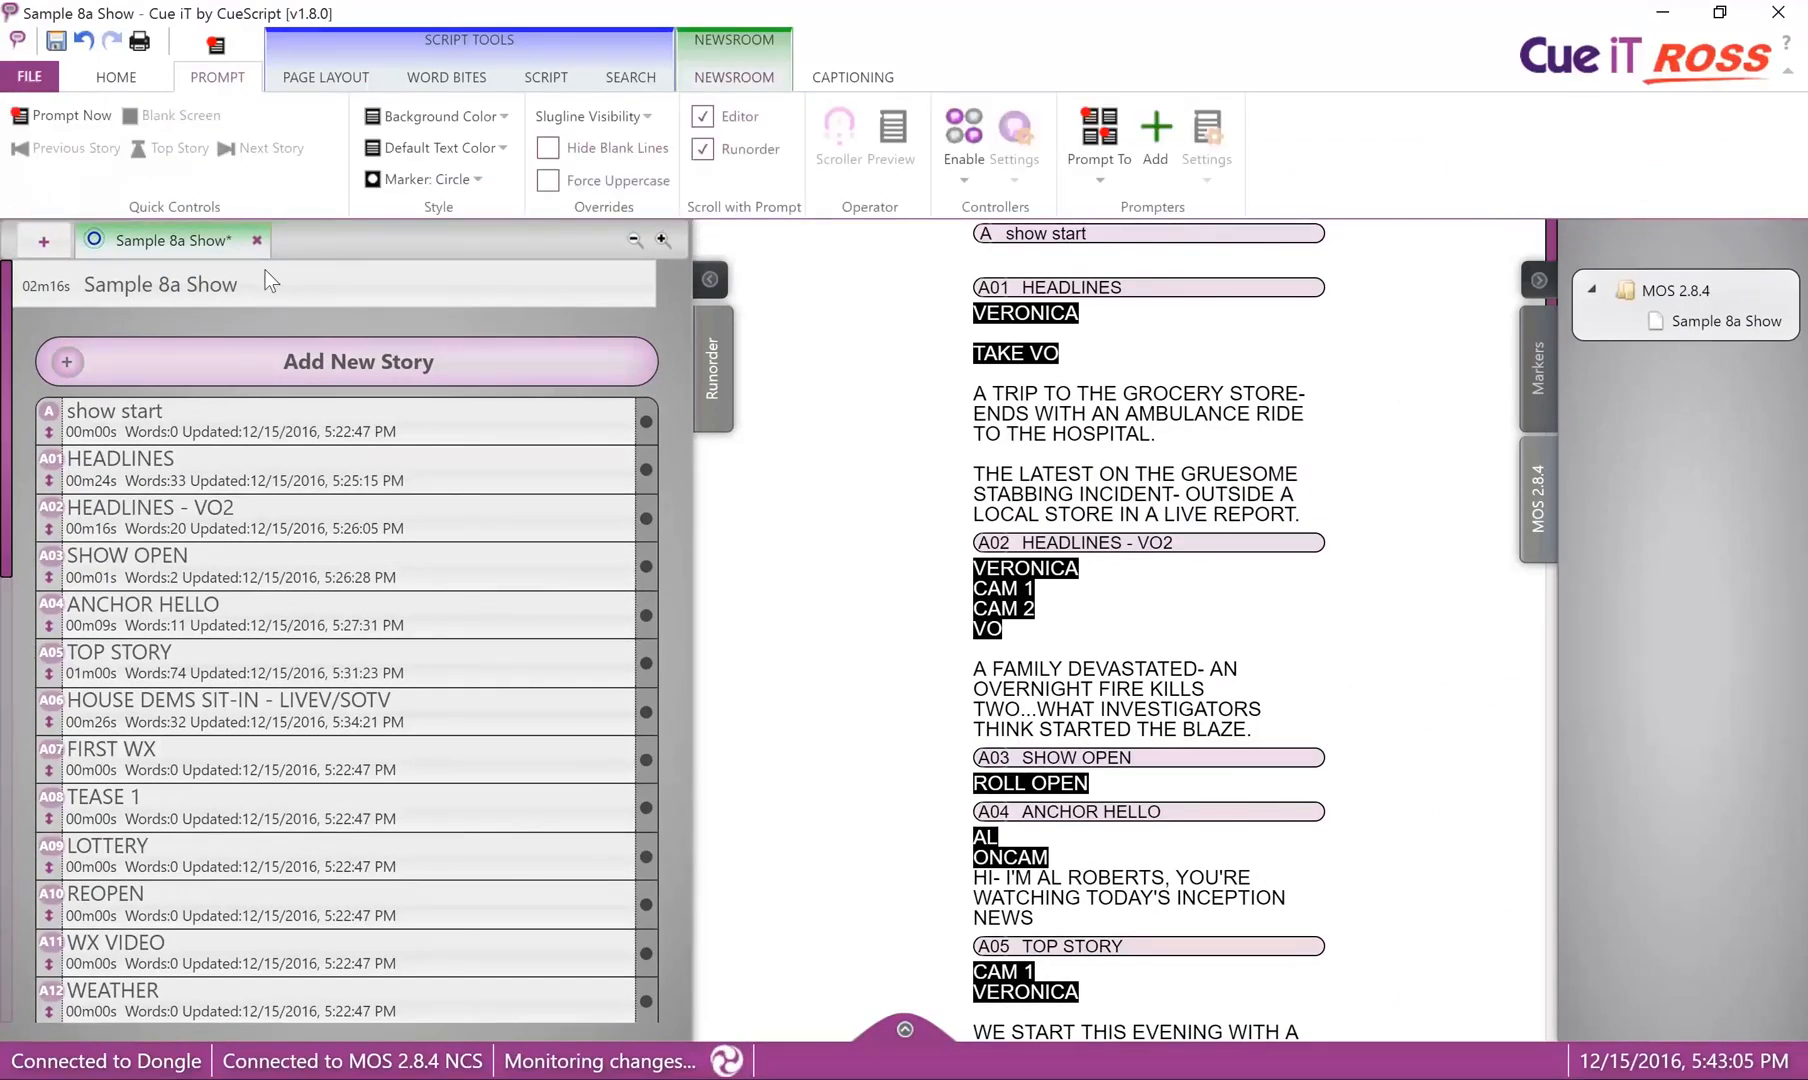
# Show Cue iT's prompting controls, and in Ross Inception take the next story three times to advance Sample 8a Show to HEADLINES 2.
pyautogui.click(217, 46)
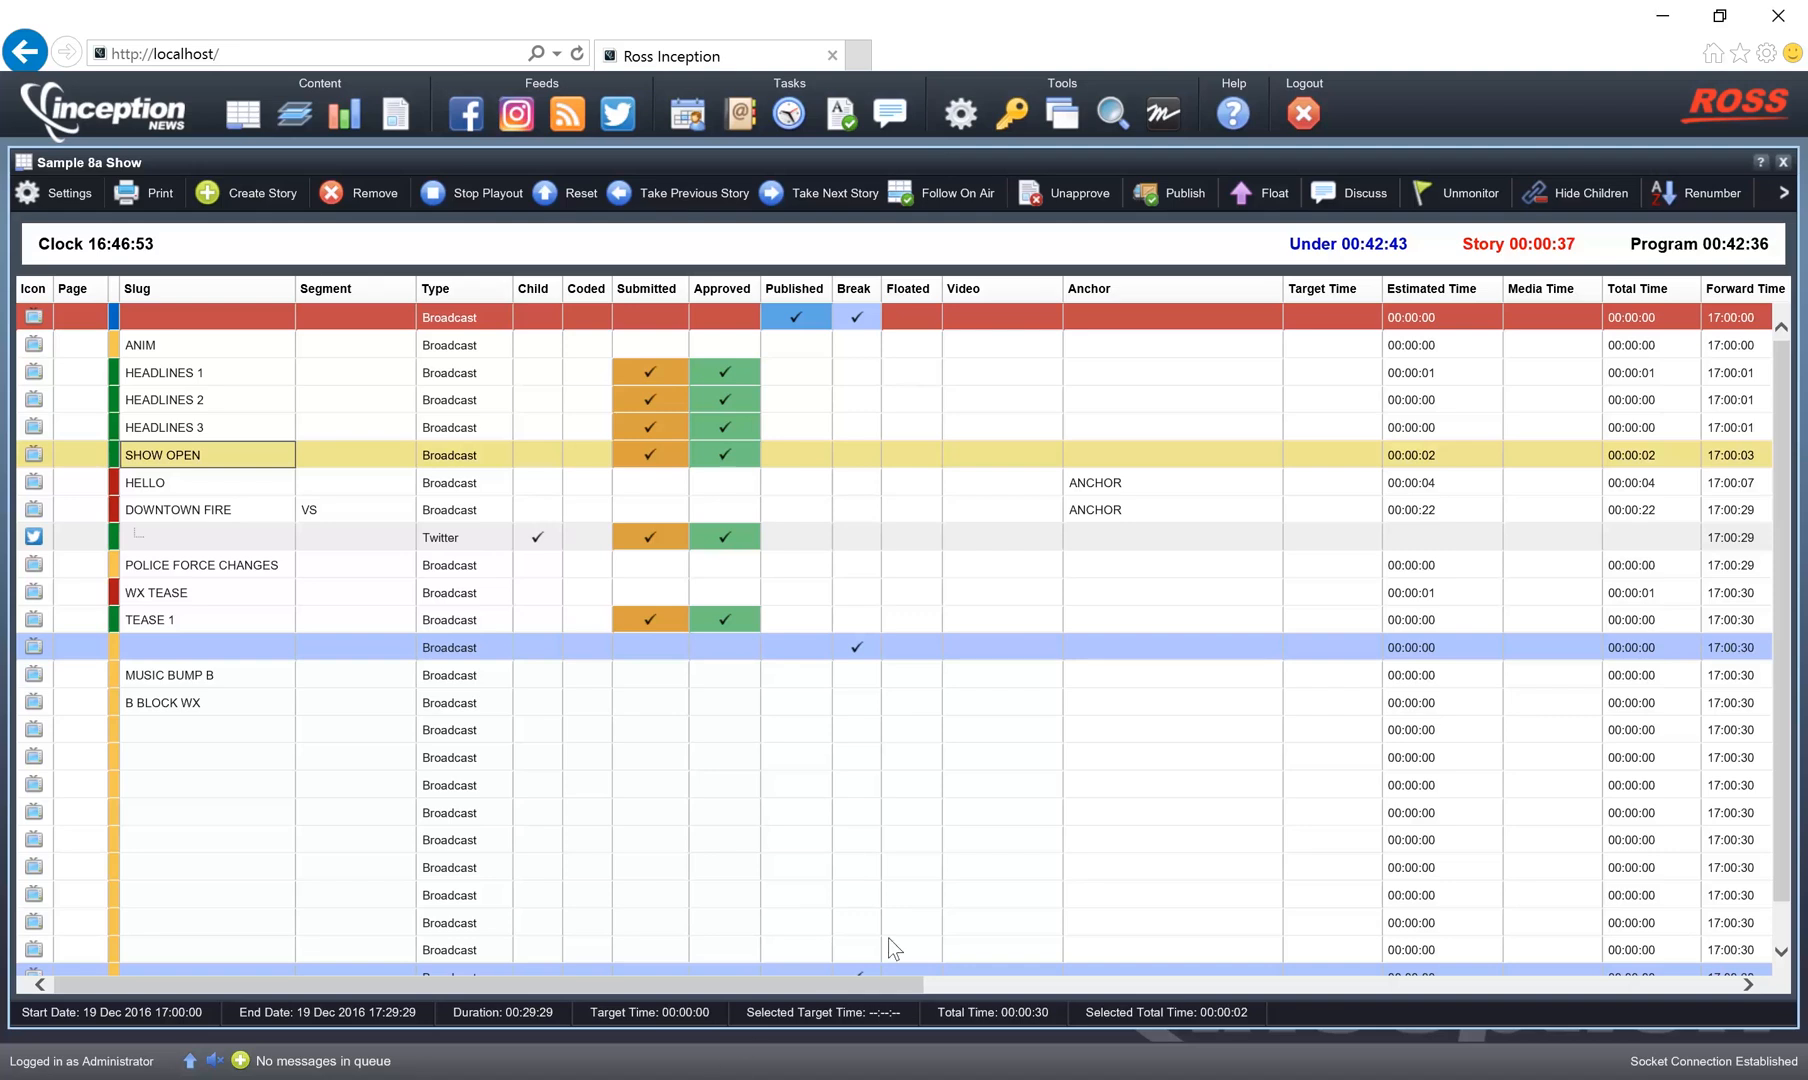
pyautogui.click(830, 196)
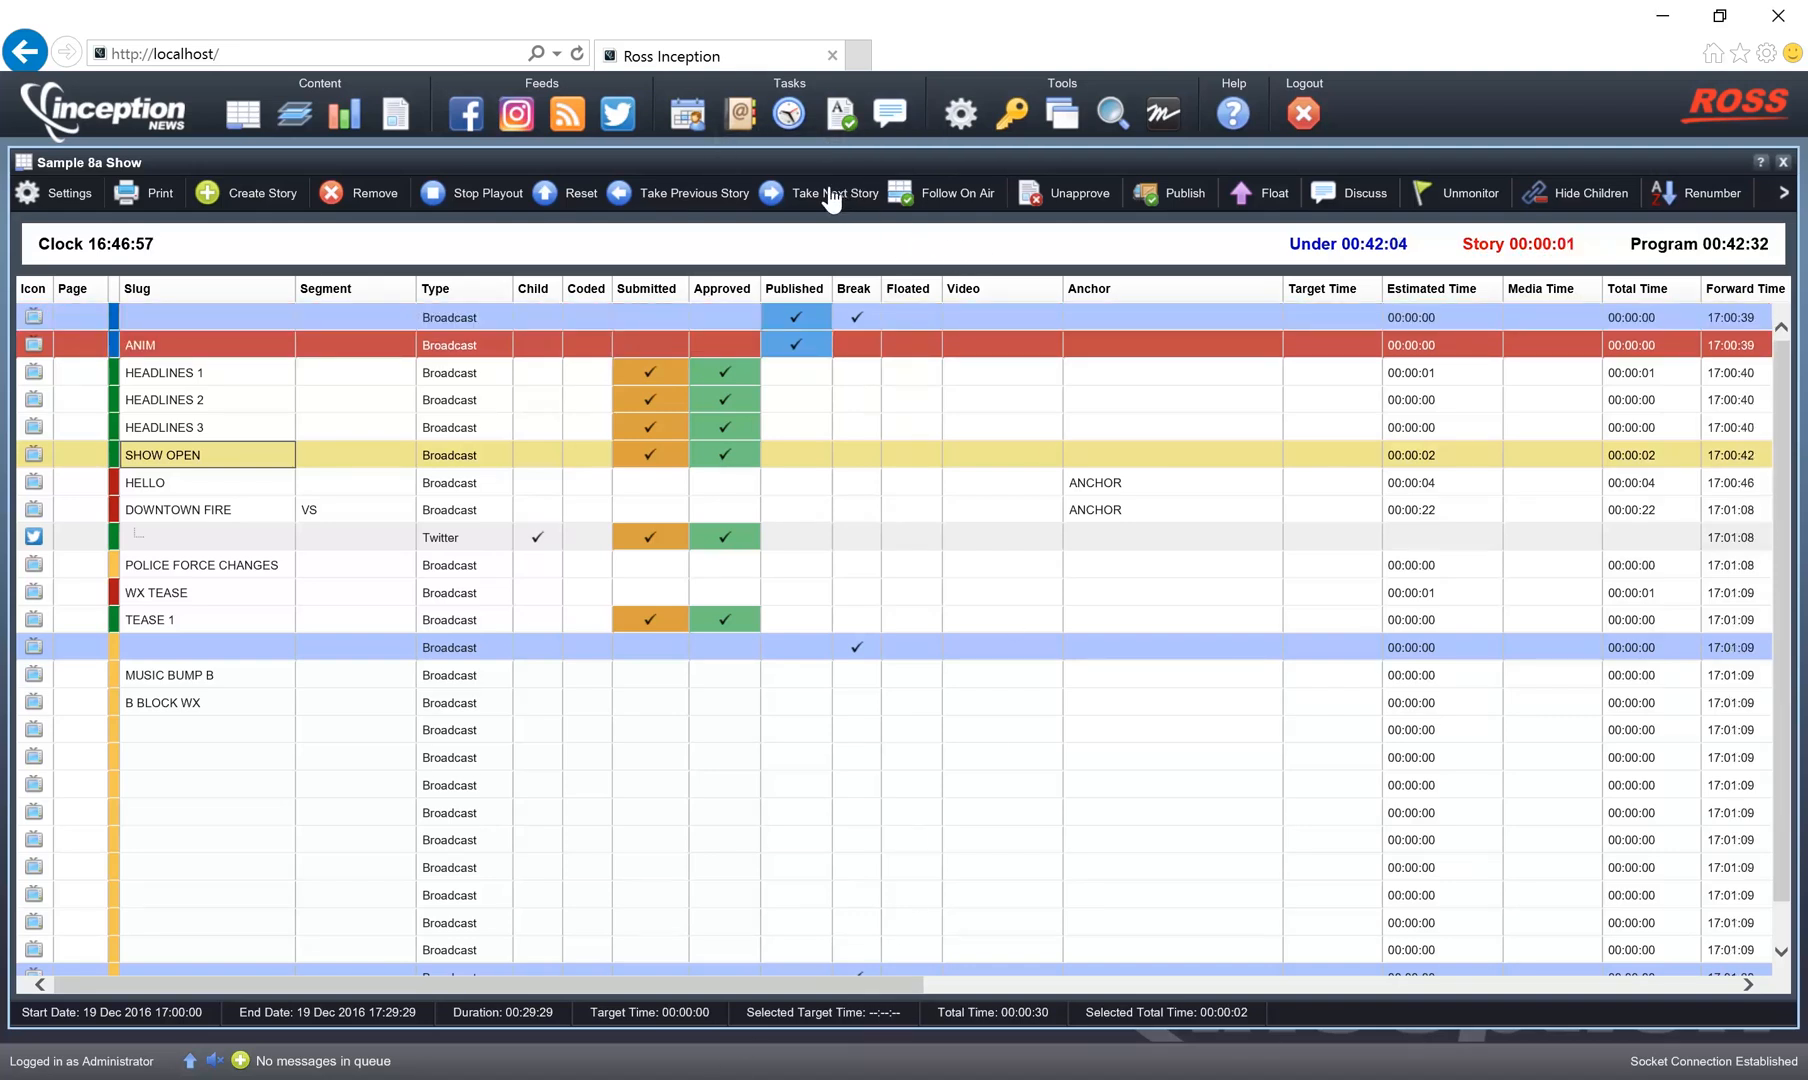
pyautogui.click(830, 196)
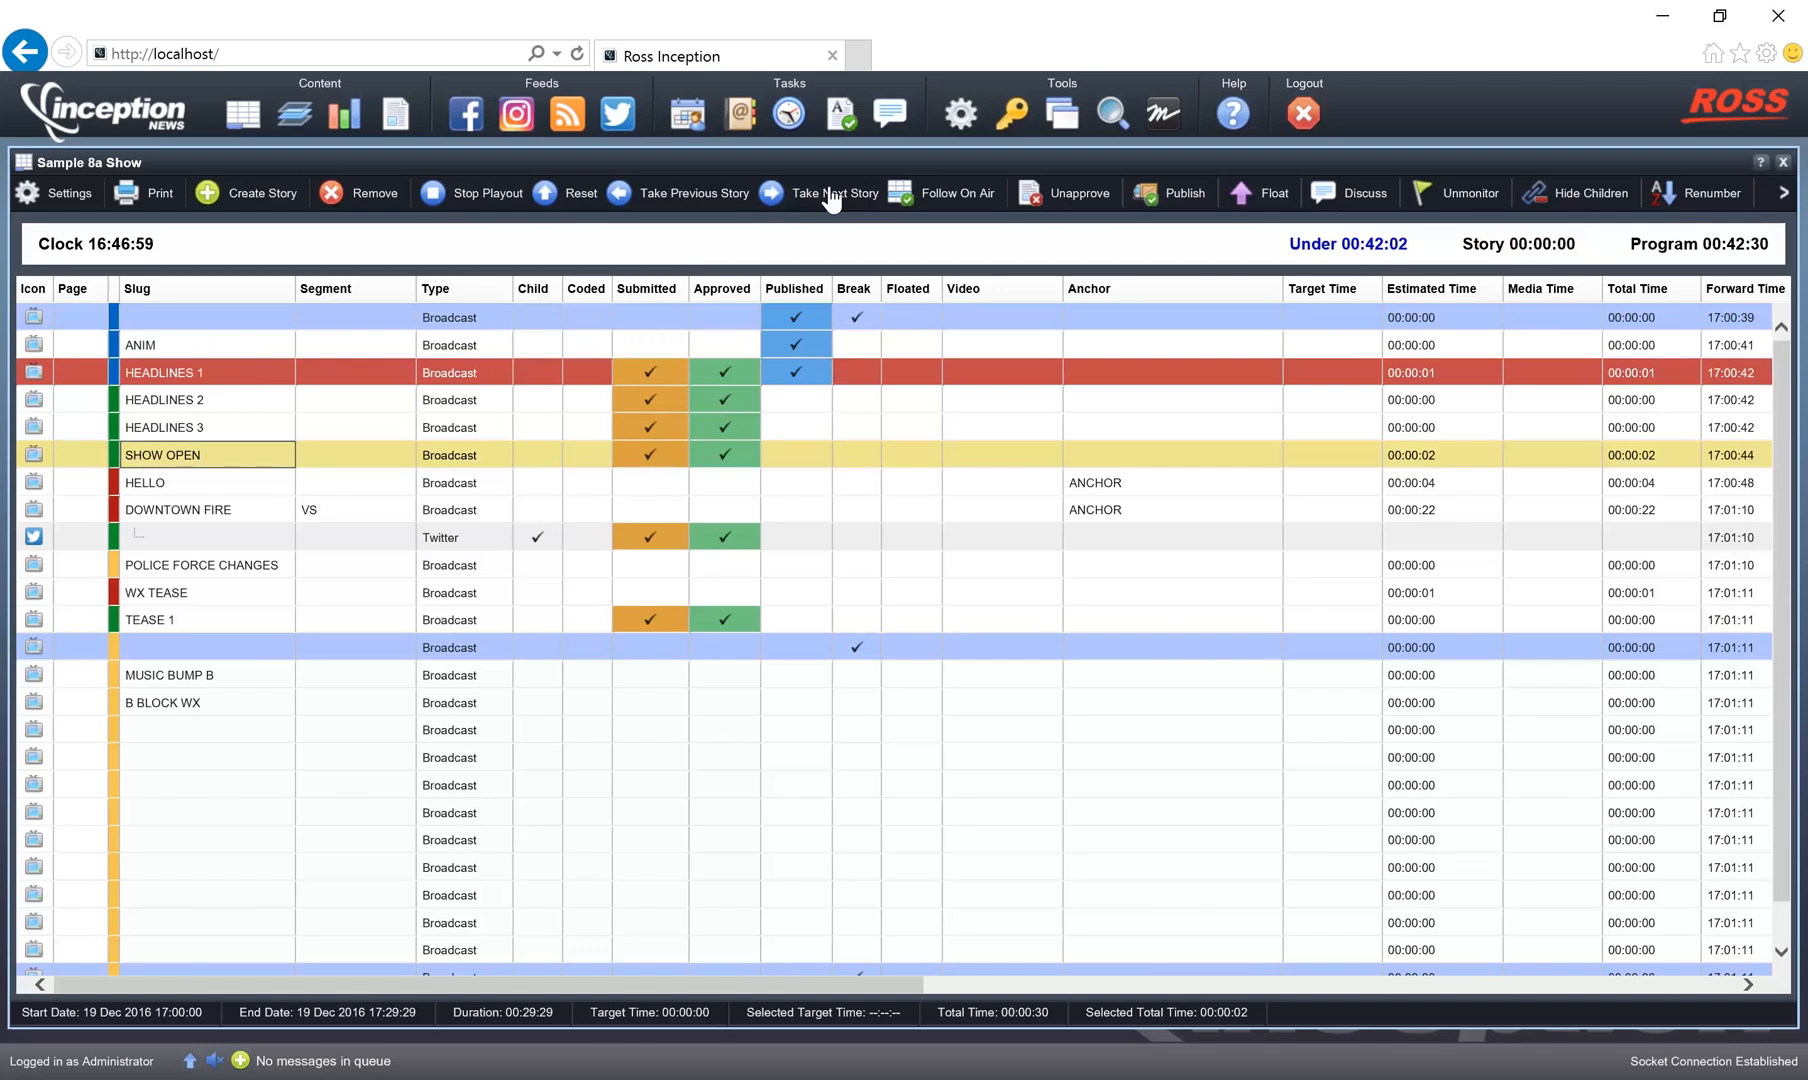
pyautogui.click(830, 196)
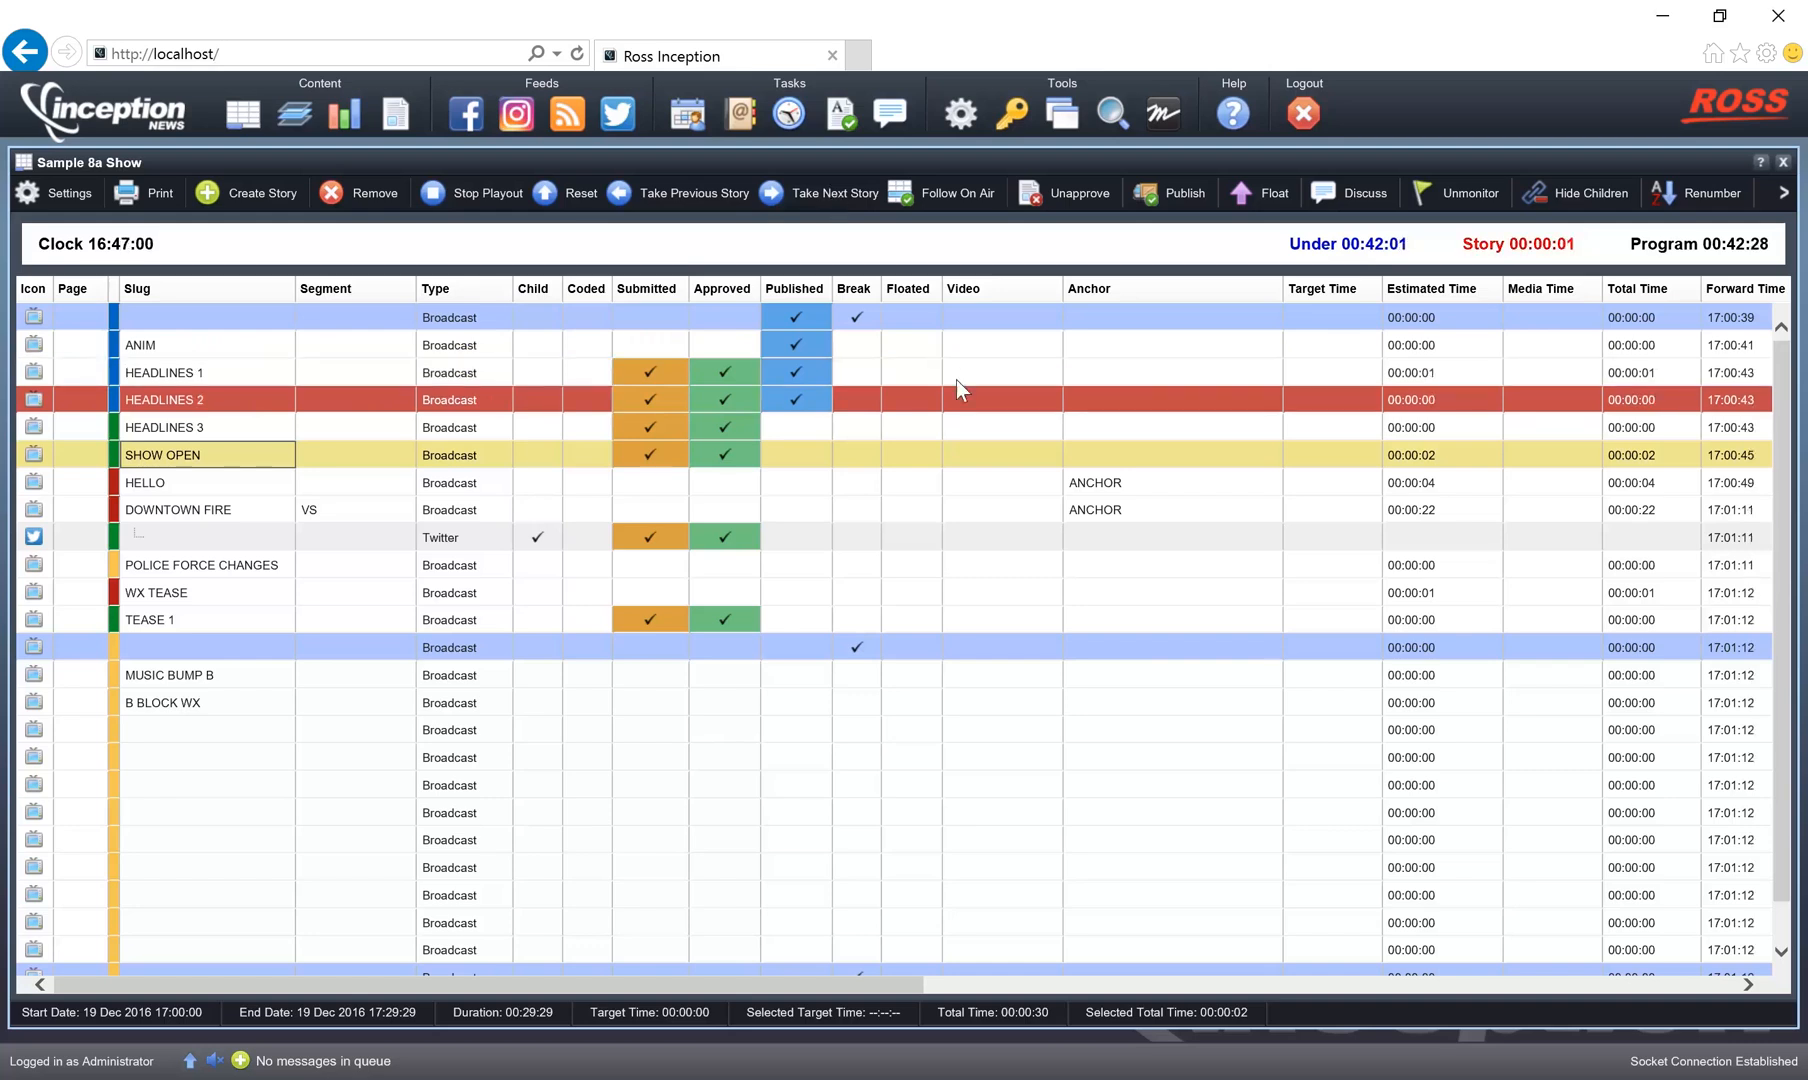
# Float the HEADLINES 3 story and move DOWNTOWN FIRE with its Twitter child to below the blank row following B BLOCK WX.
pyautogui.click(911, 429)
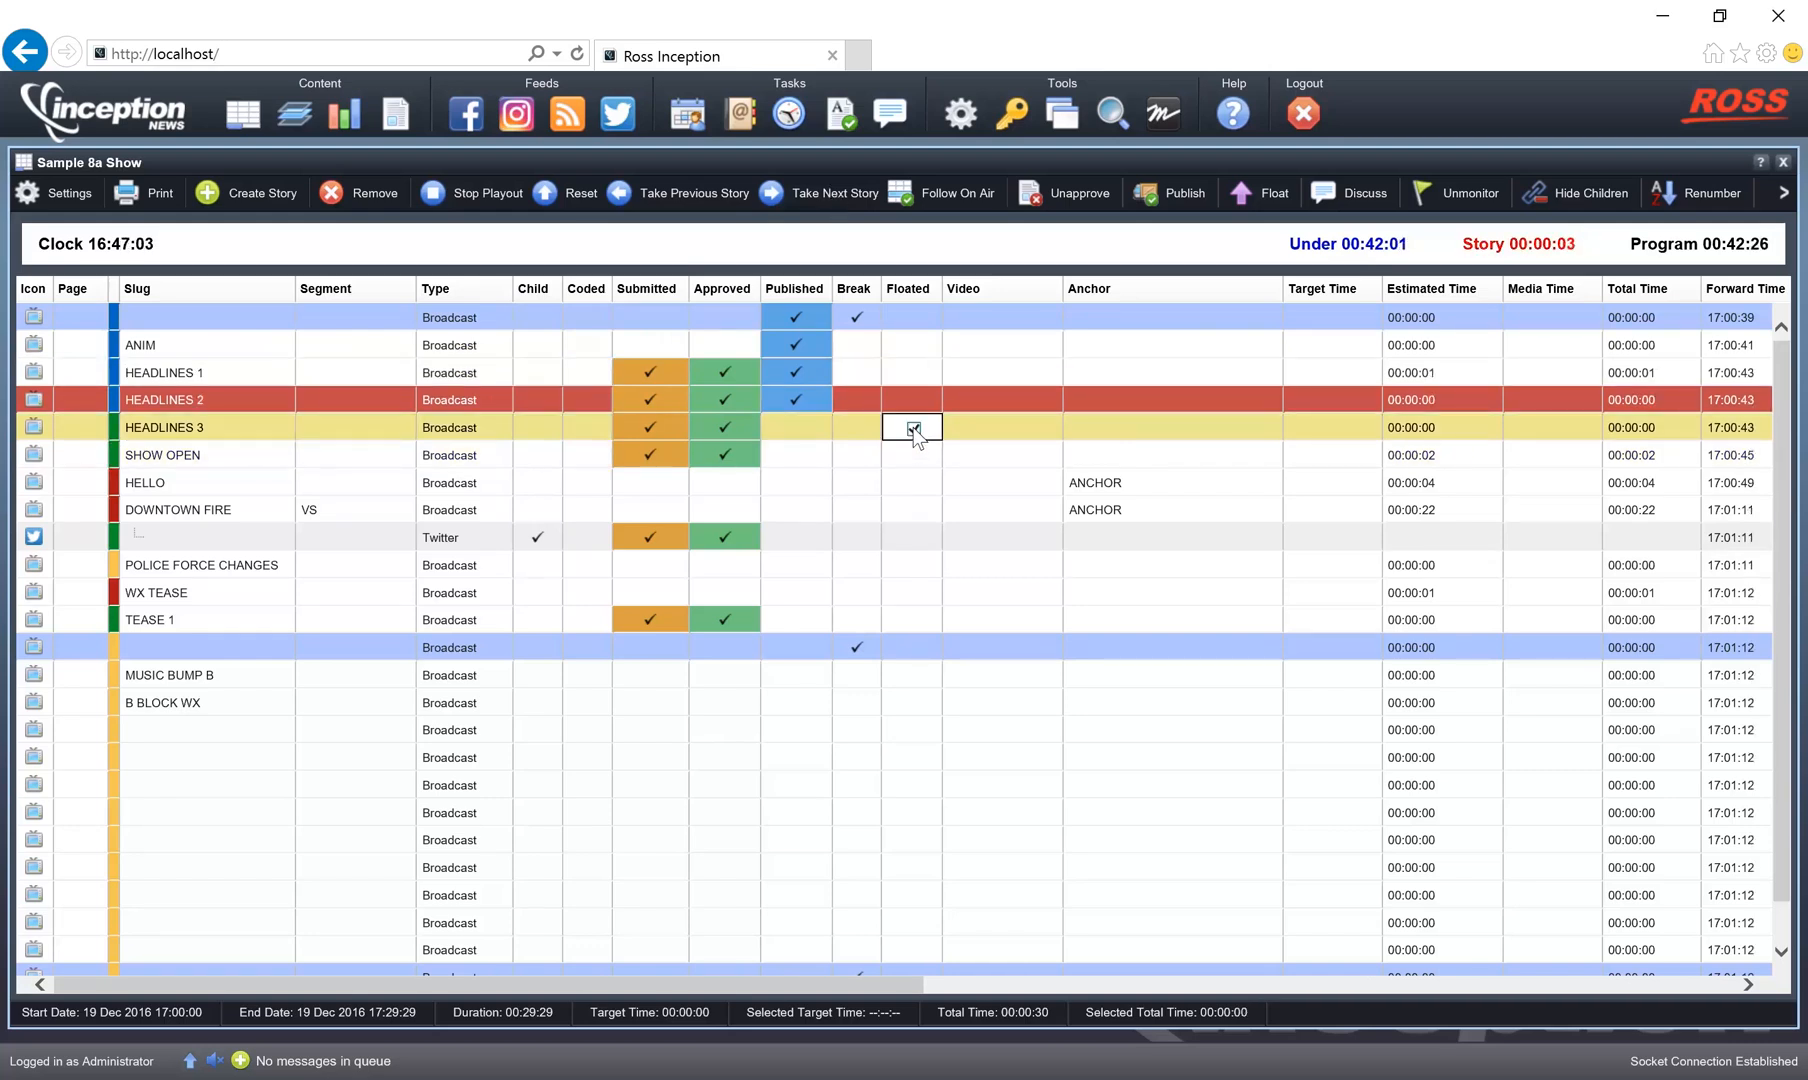
pyautogui.click(925, 483)
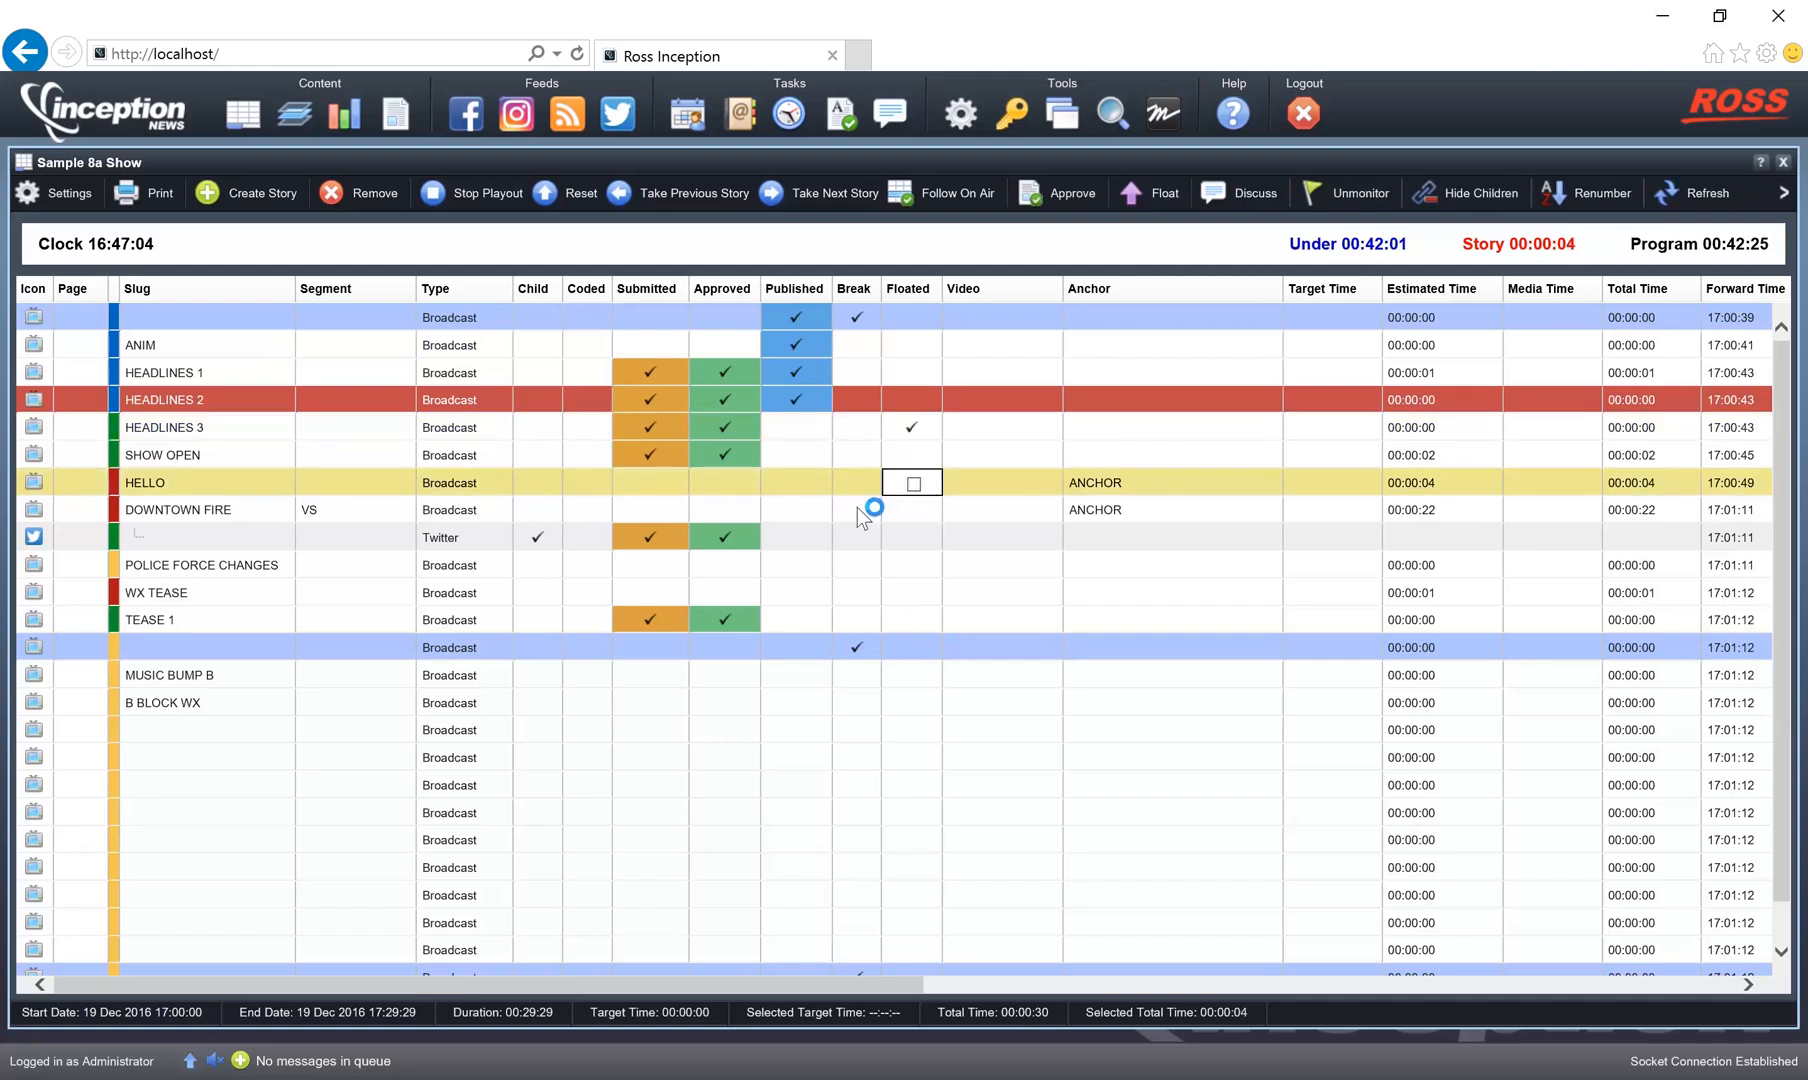
pyautogui.click(203, 509)
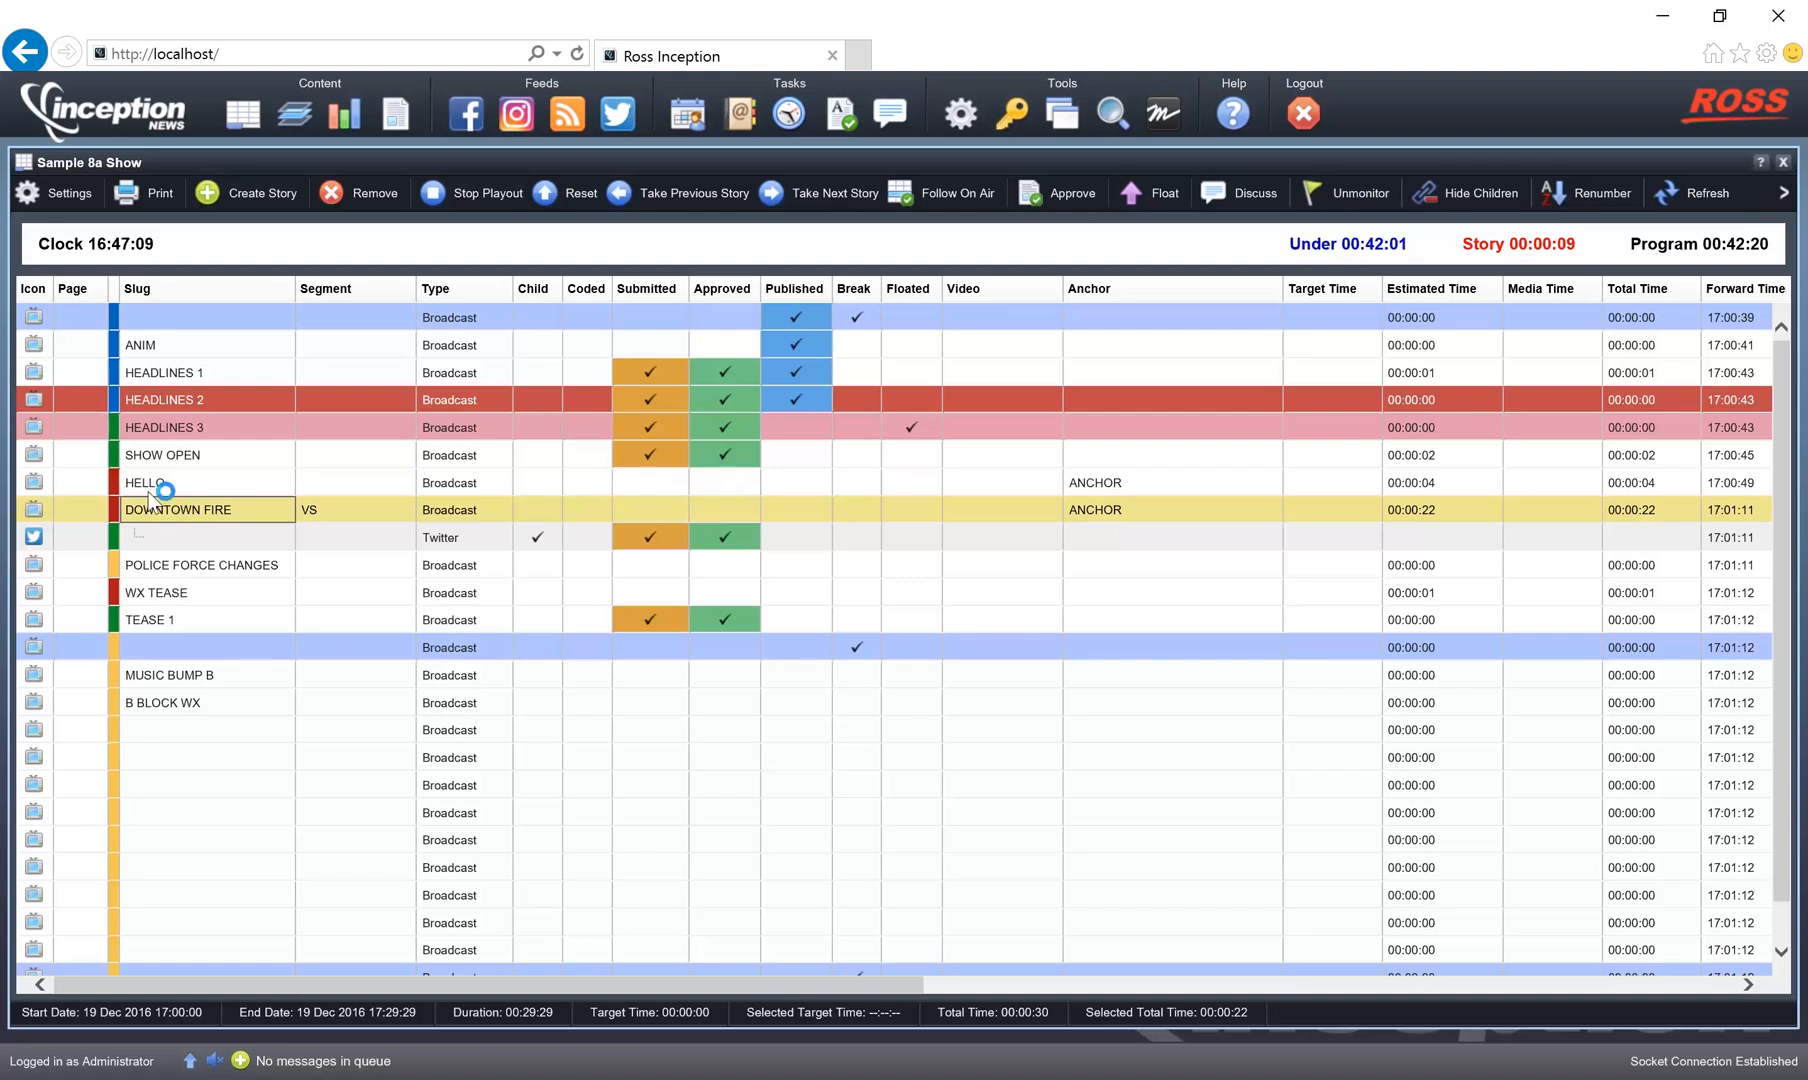
pyautogui.moveTo(158, 515); pyautogui.dragTo(174, 751)
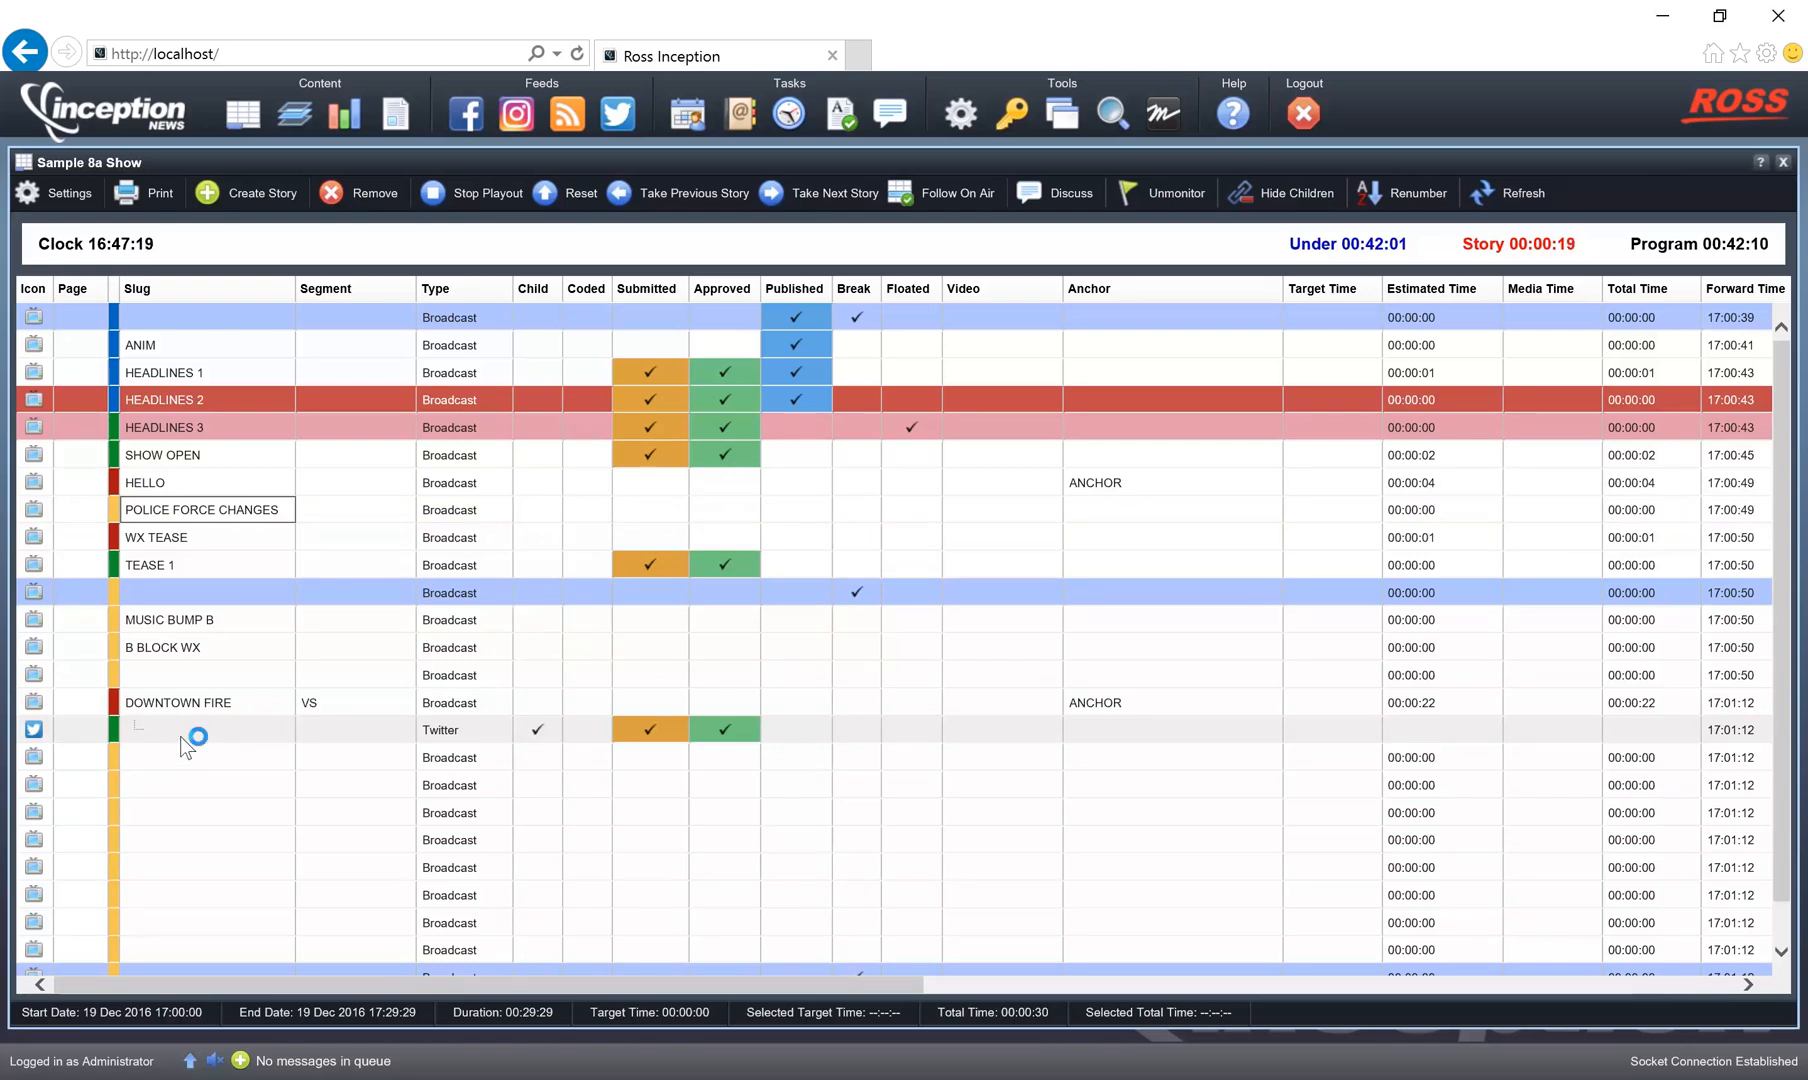
# Take the next story twice to advance playout through SHOW OPEN to HELLO.
pyautogui.click(843, 195)
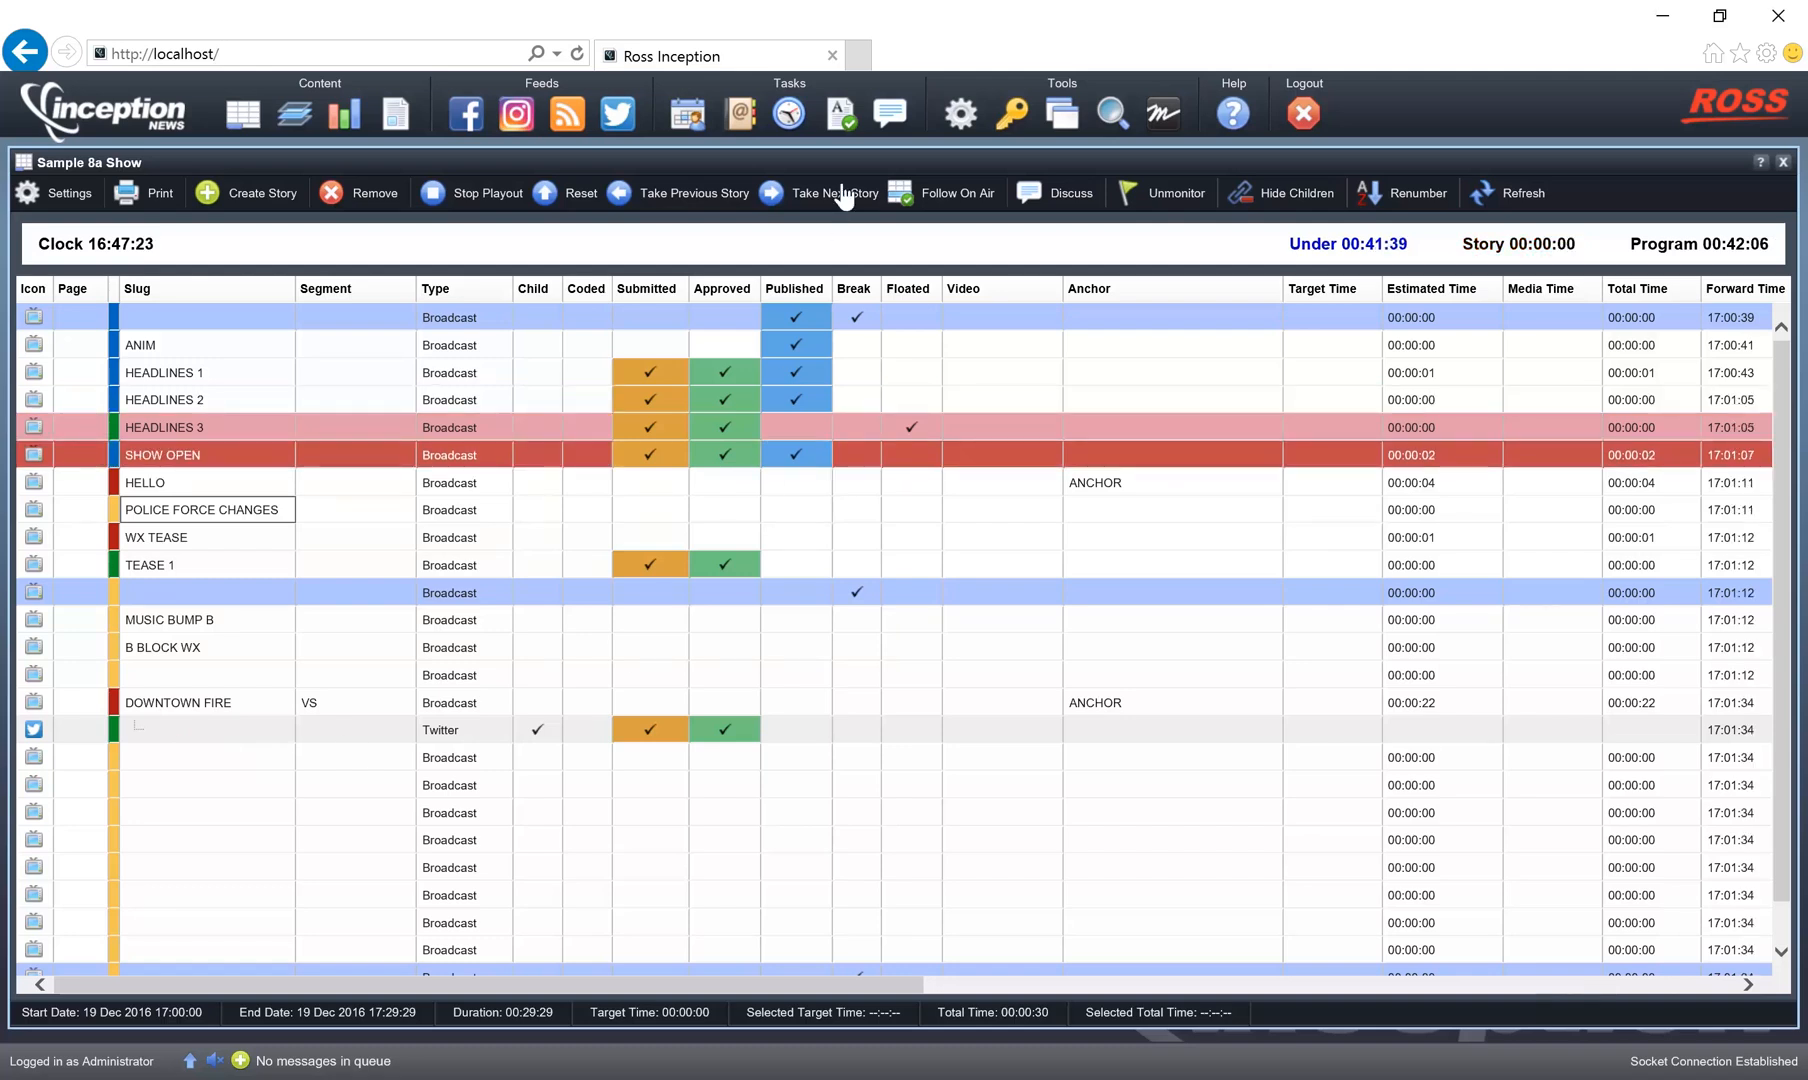
pyautogui.click(843, 195)
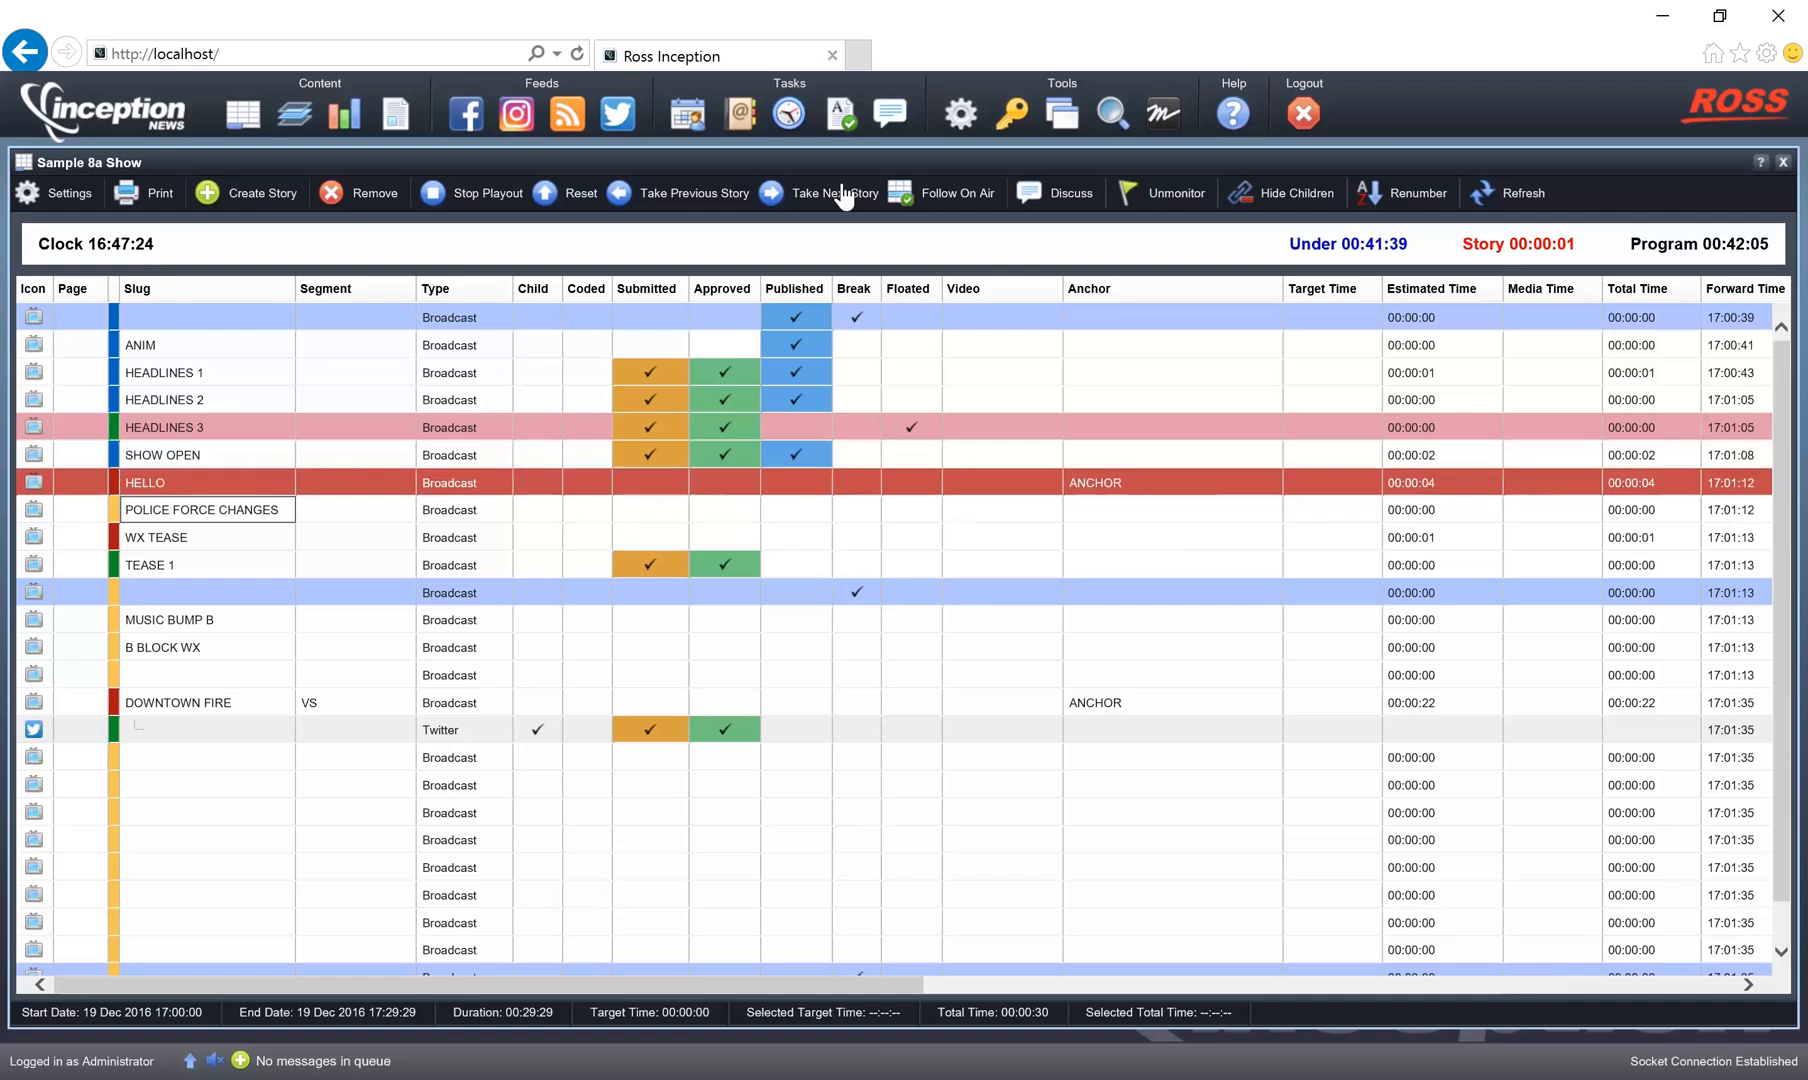
# Switch to Cue iT and open the connected controller's settings to examine its scroll sensitivity, LED brightness and IP configuration.
pyautogui.press('F2')
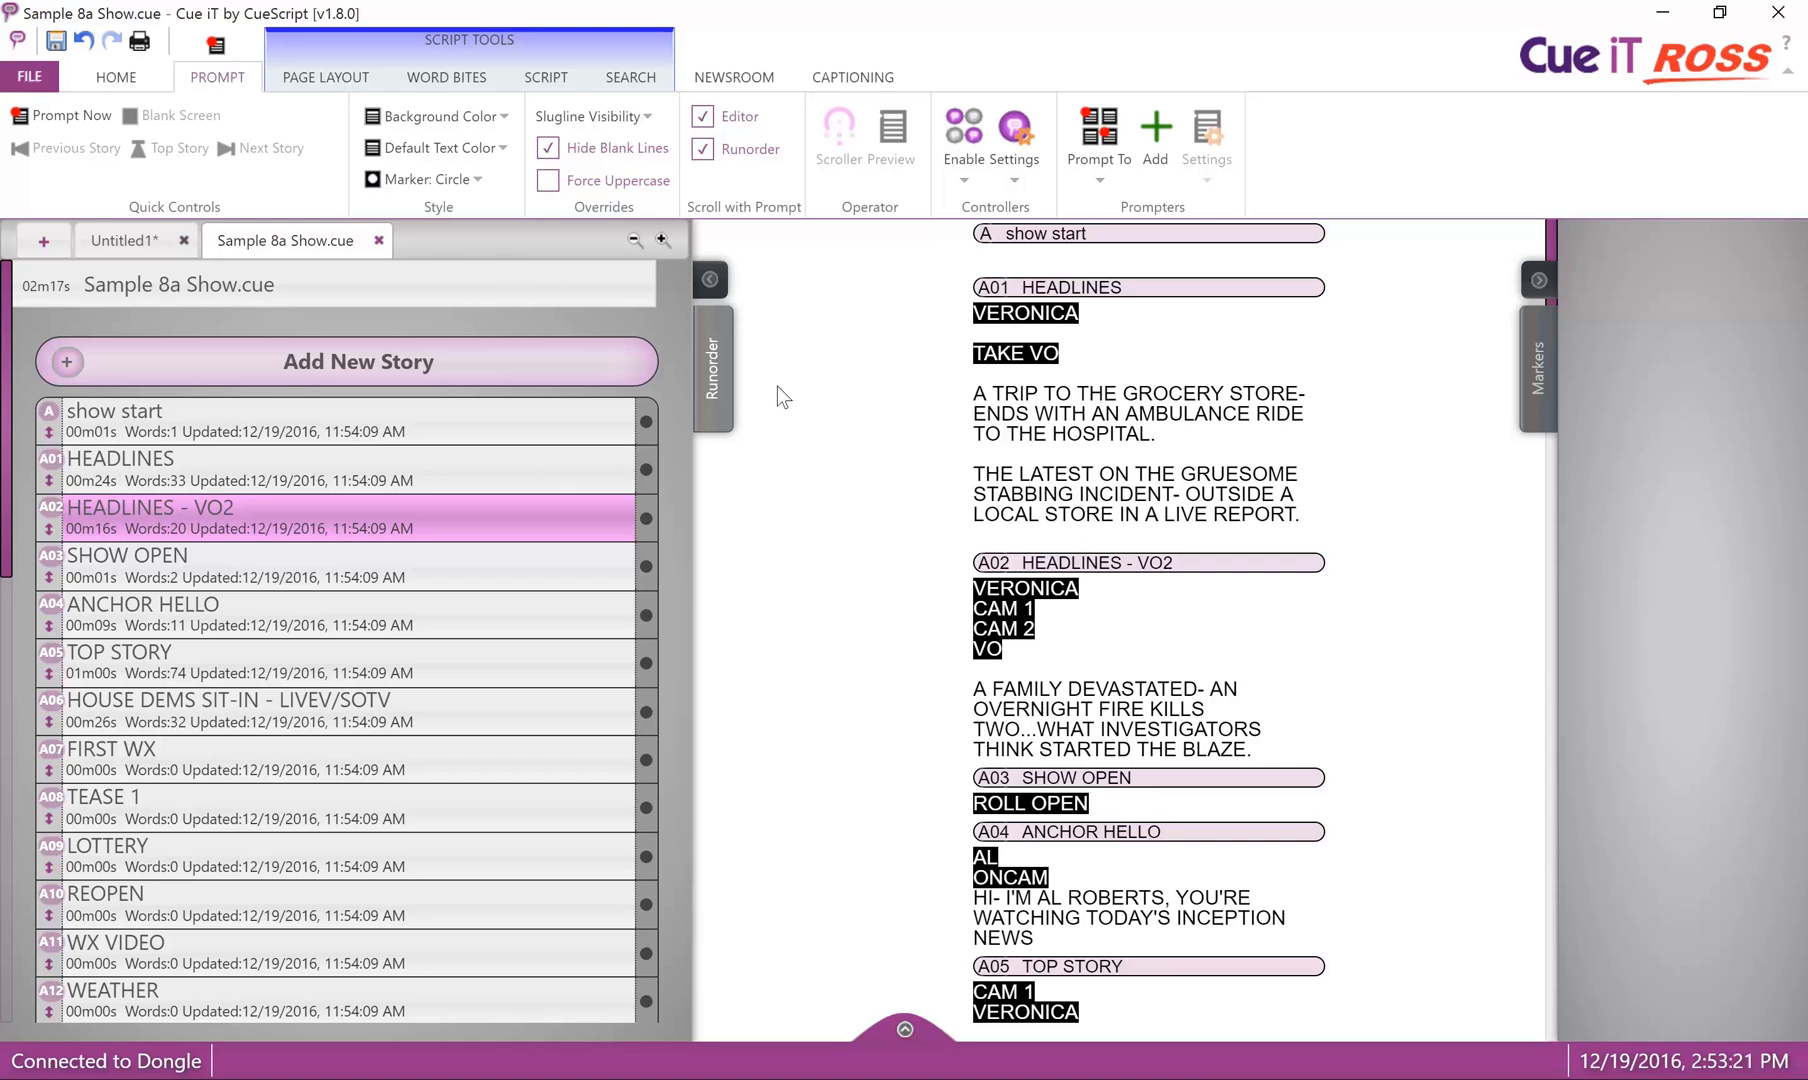
pyautogui.click(1030, 172)
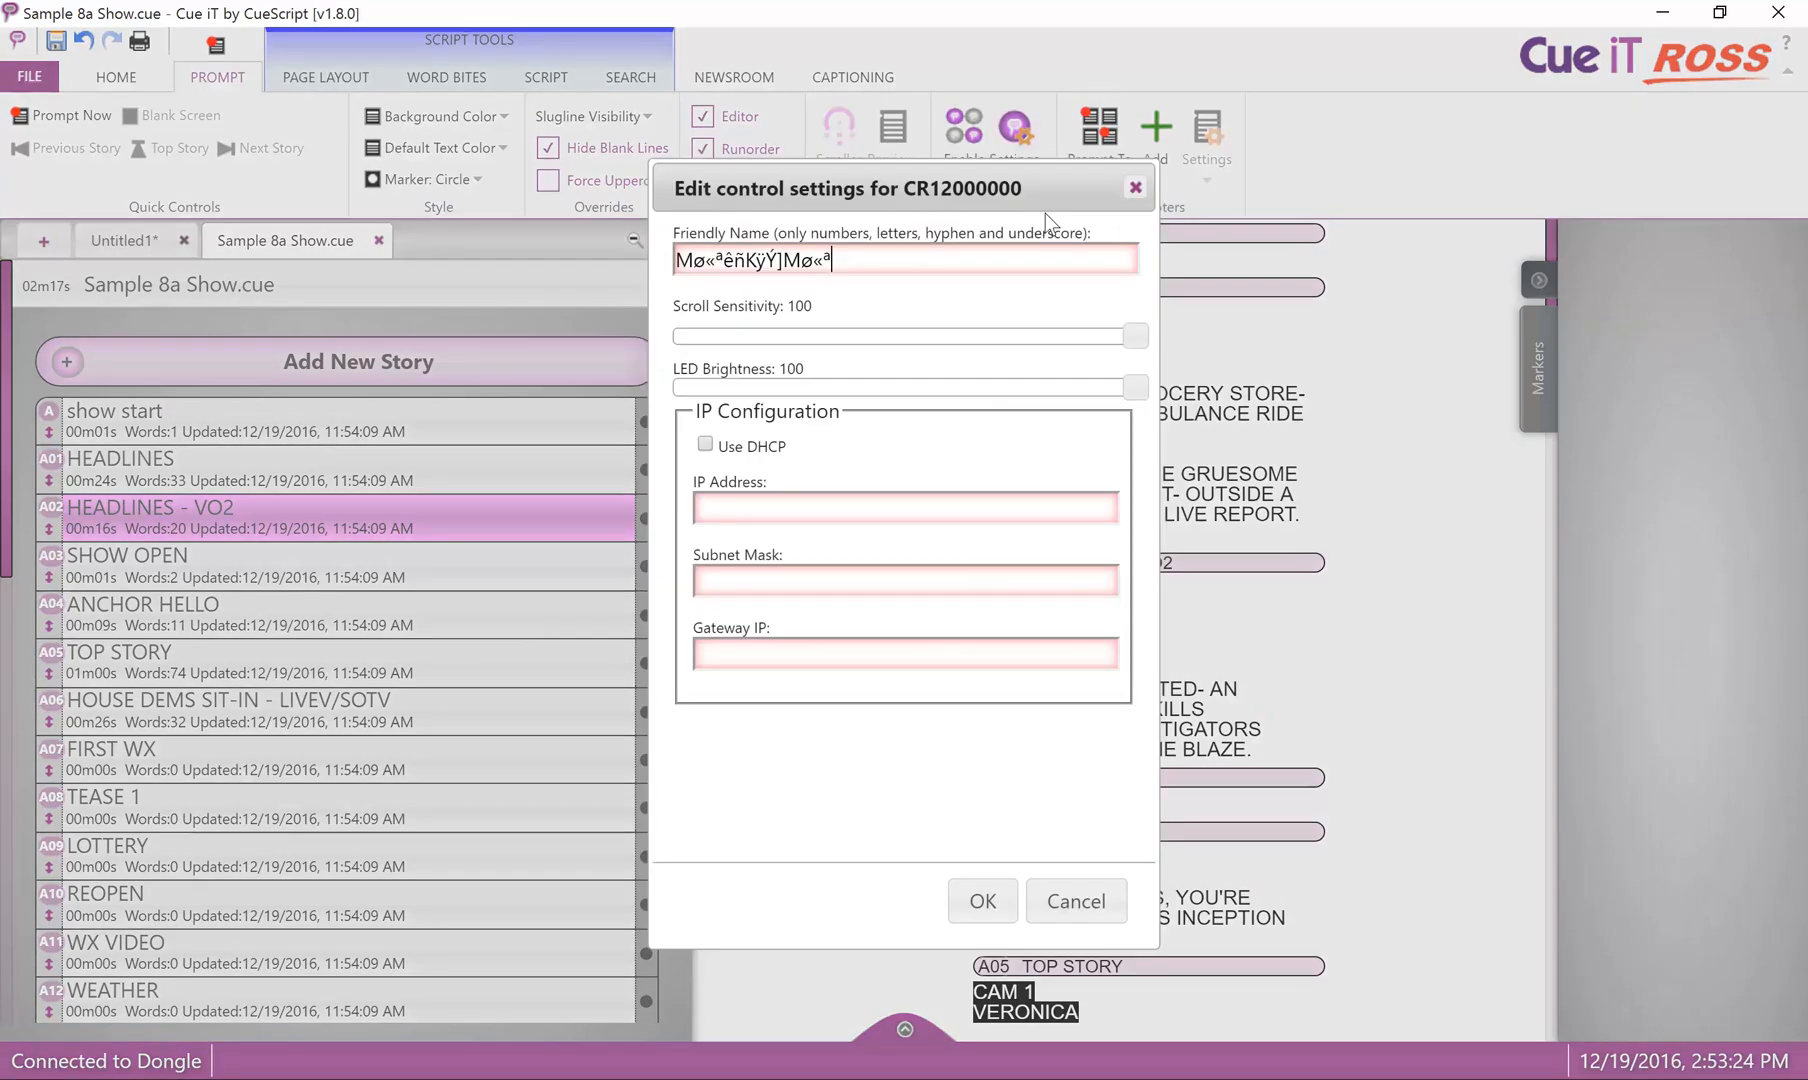
pyautogui.moveTo(1135, 335); pyautogui.dragTo(1153, 422)
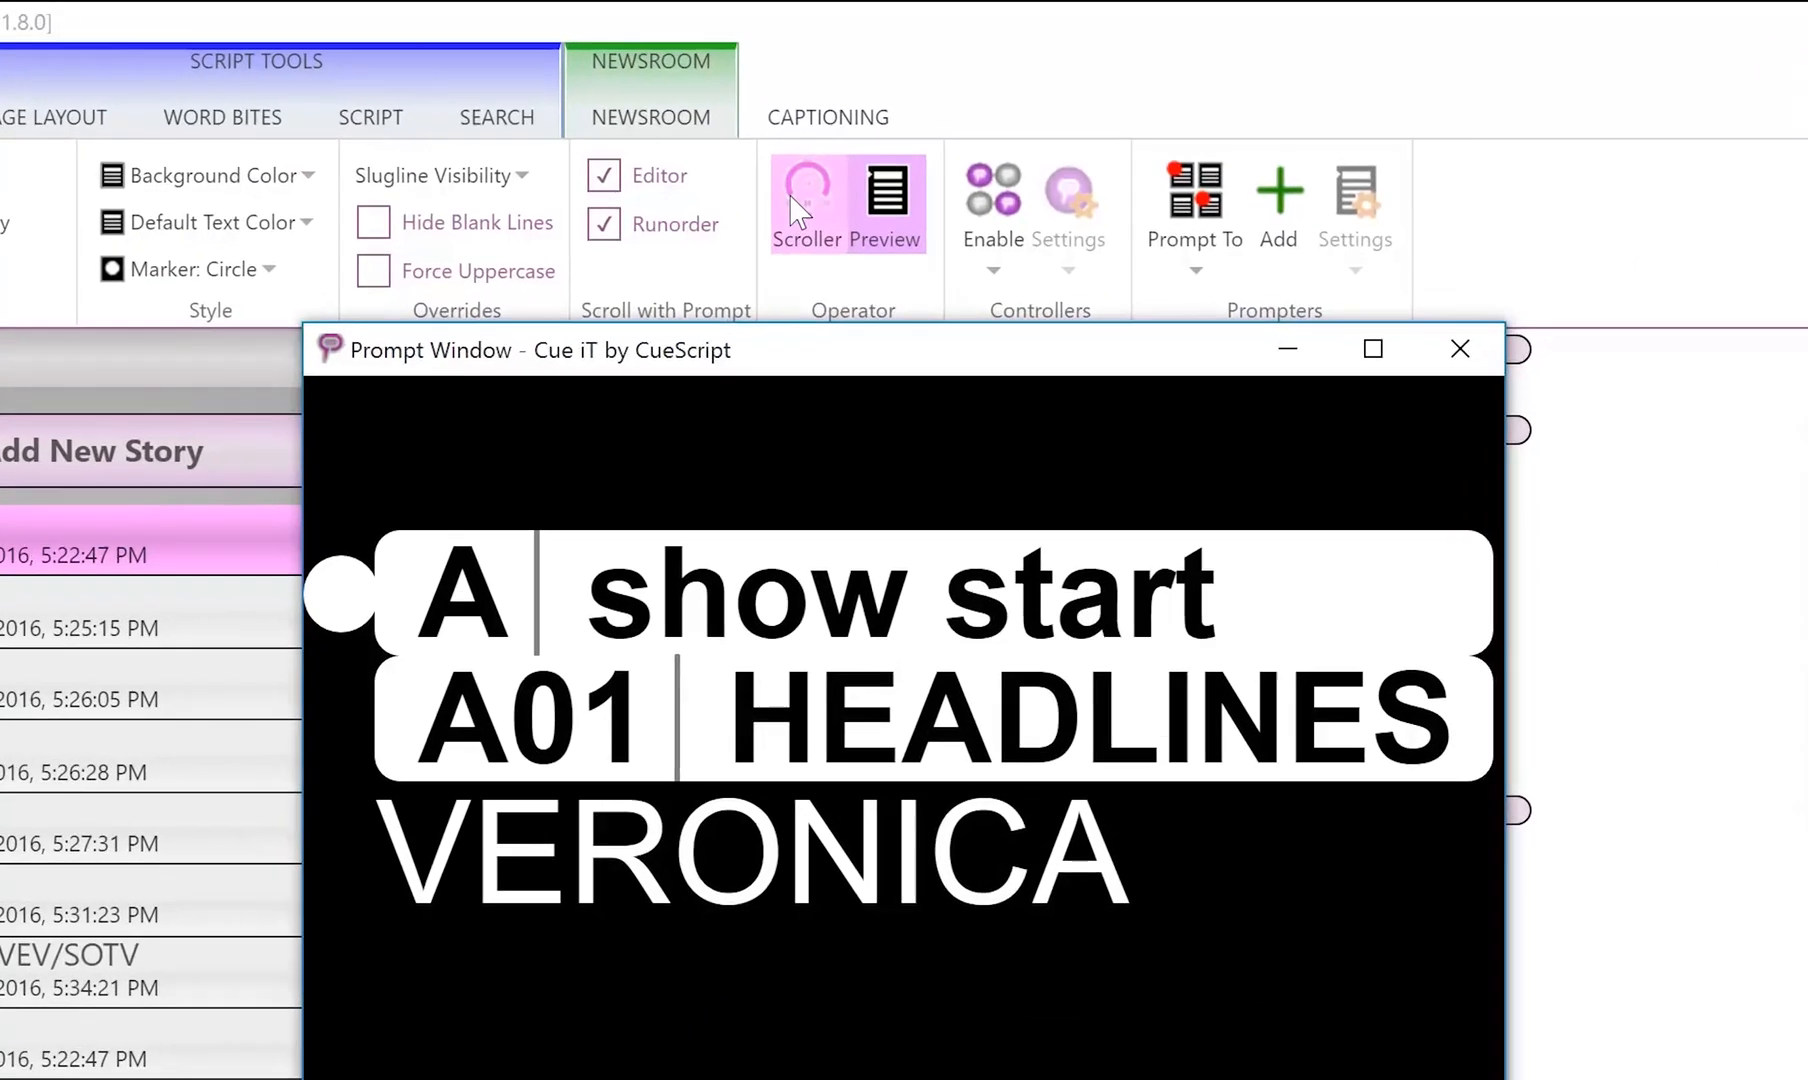
# Open the on-screen Scroller and place its window beside the Prompt Window so it no longer covers the script.
pyautogui.click(830, 150)
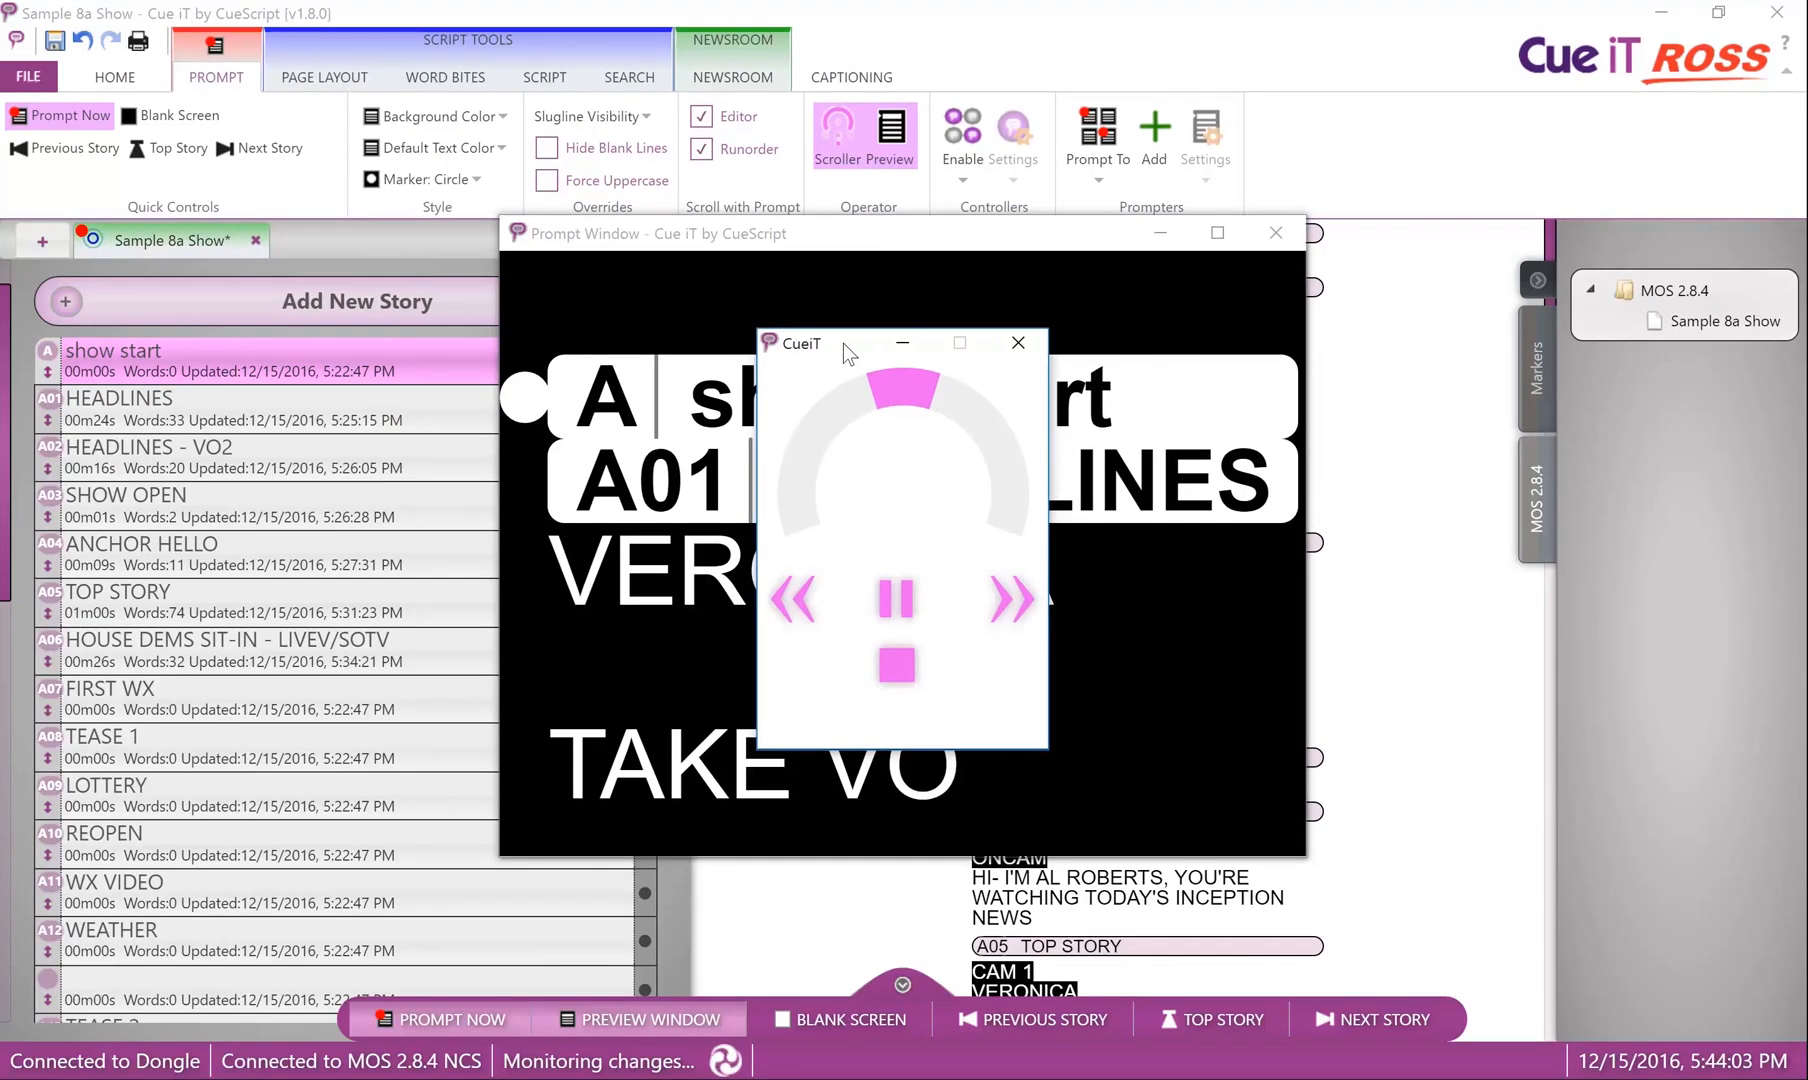
pyautogui.moveTo(814, 514); pyautogui.dragTo(1467, 542)
pyautogui.moveTo(1281, 362); pyautogui.dragTo(1397, 441)
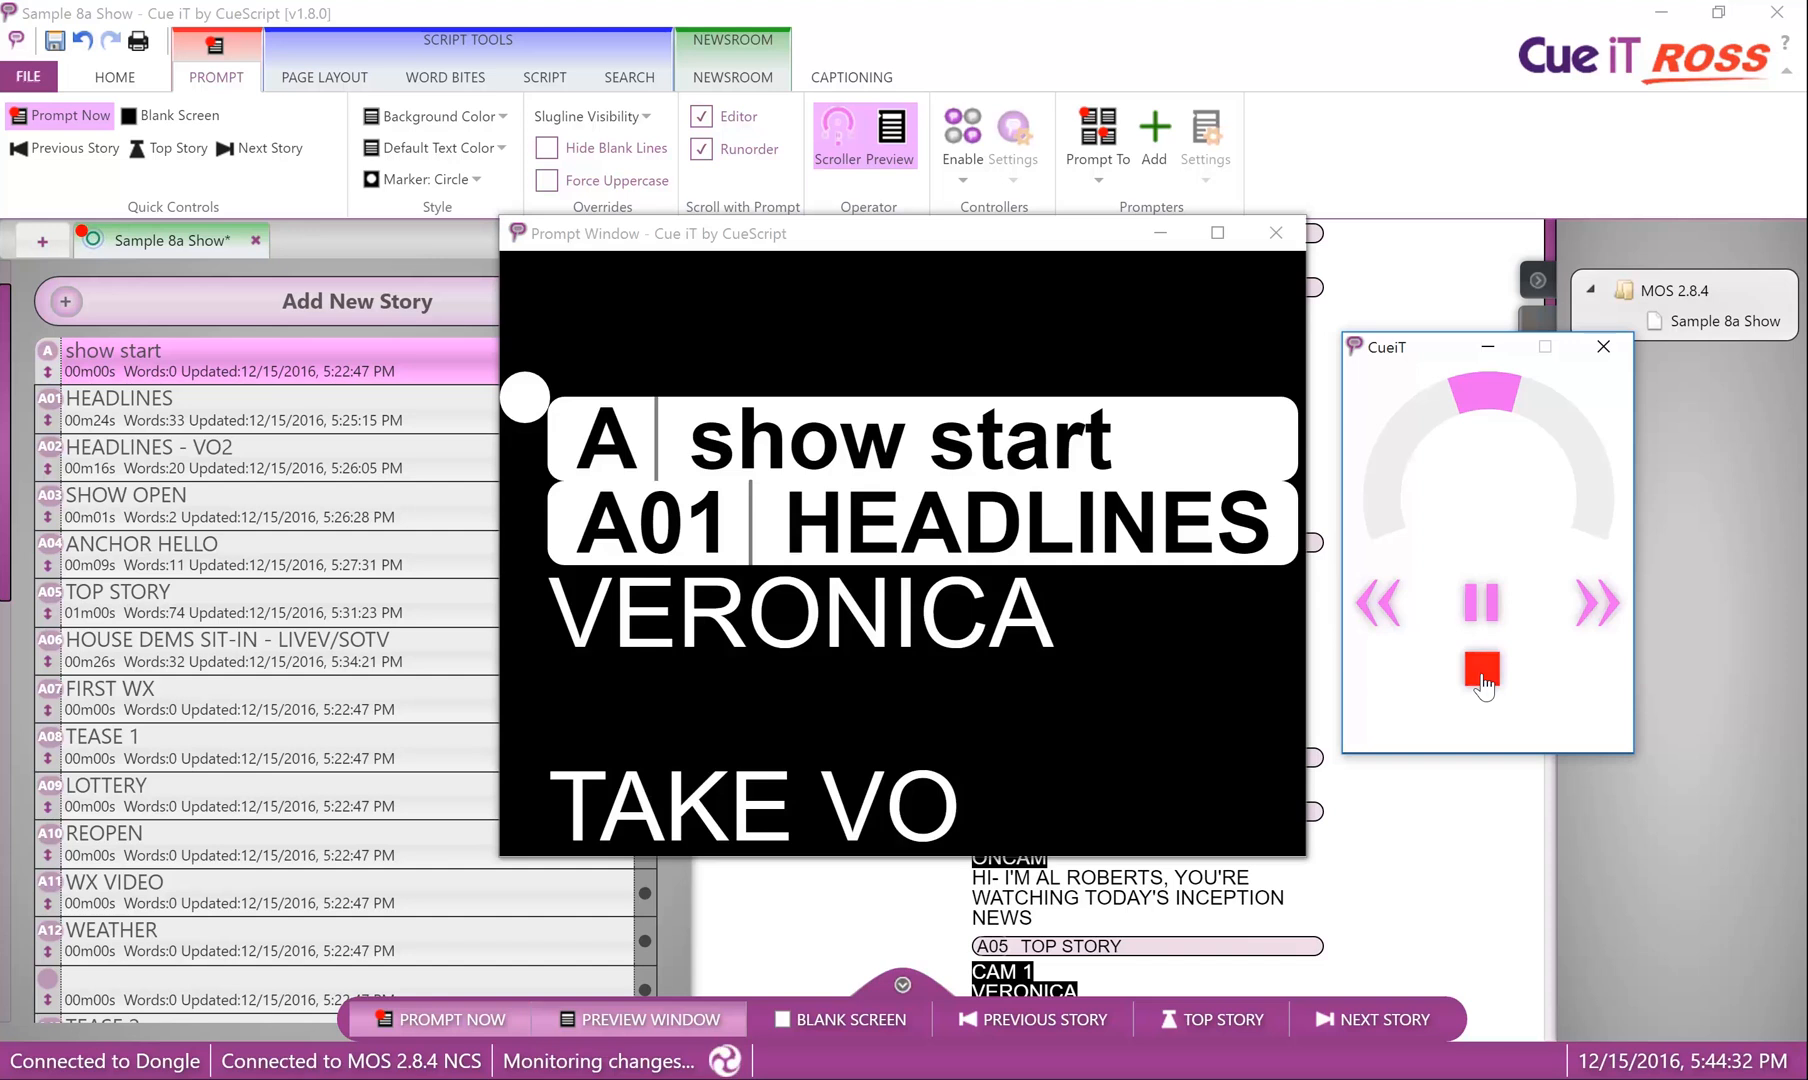
# Blank and restore the prompt output with the on-screen scroller, and reposition the Prompt Window.
pyautogui.click(1482, 672)
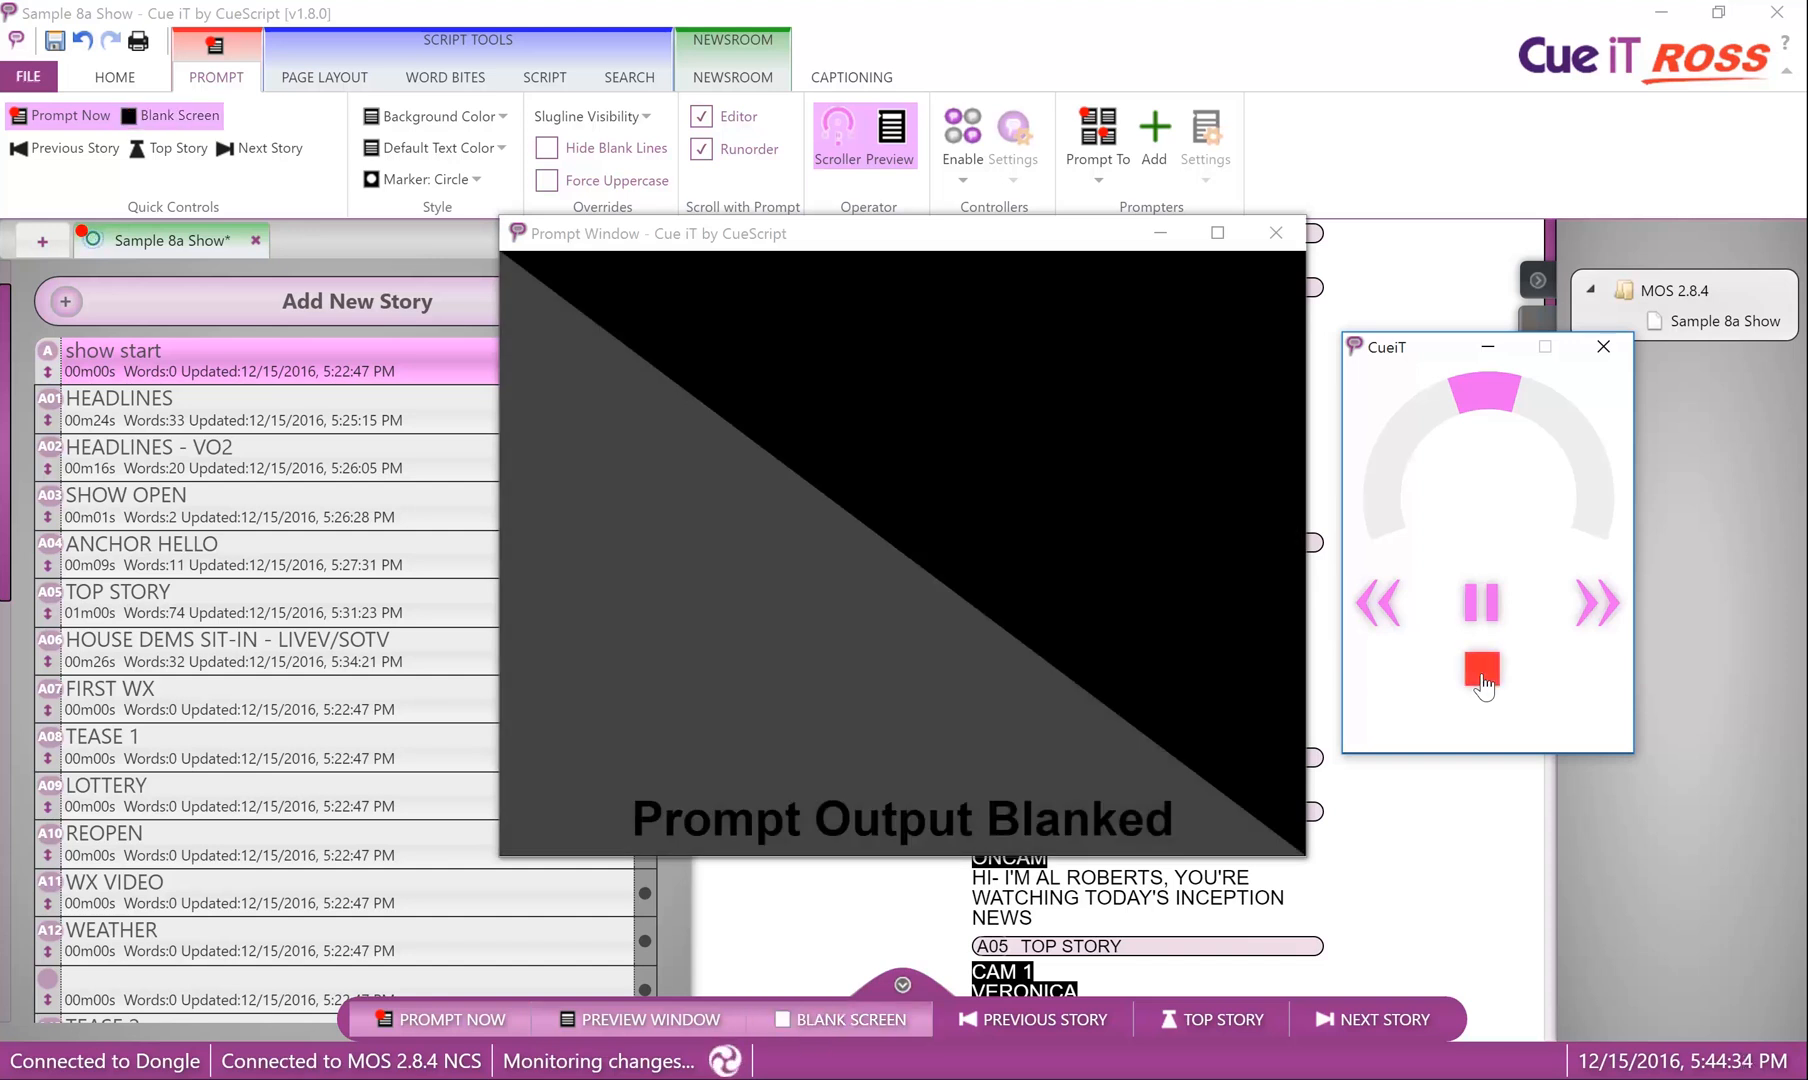
pyautogui.click(1481, 602)
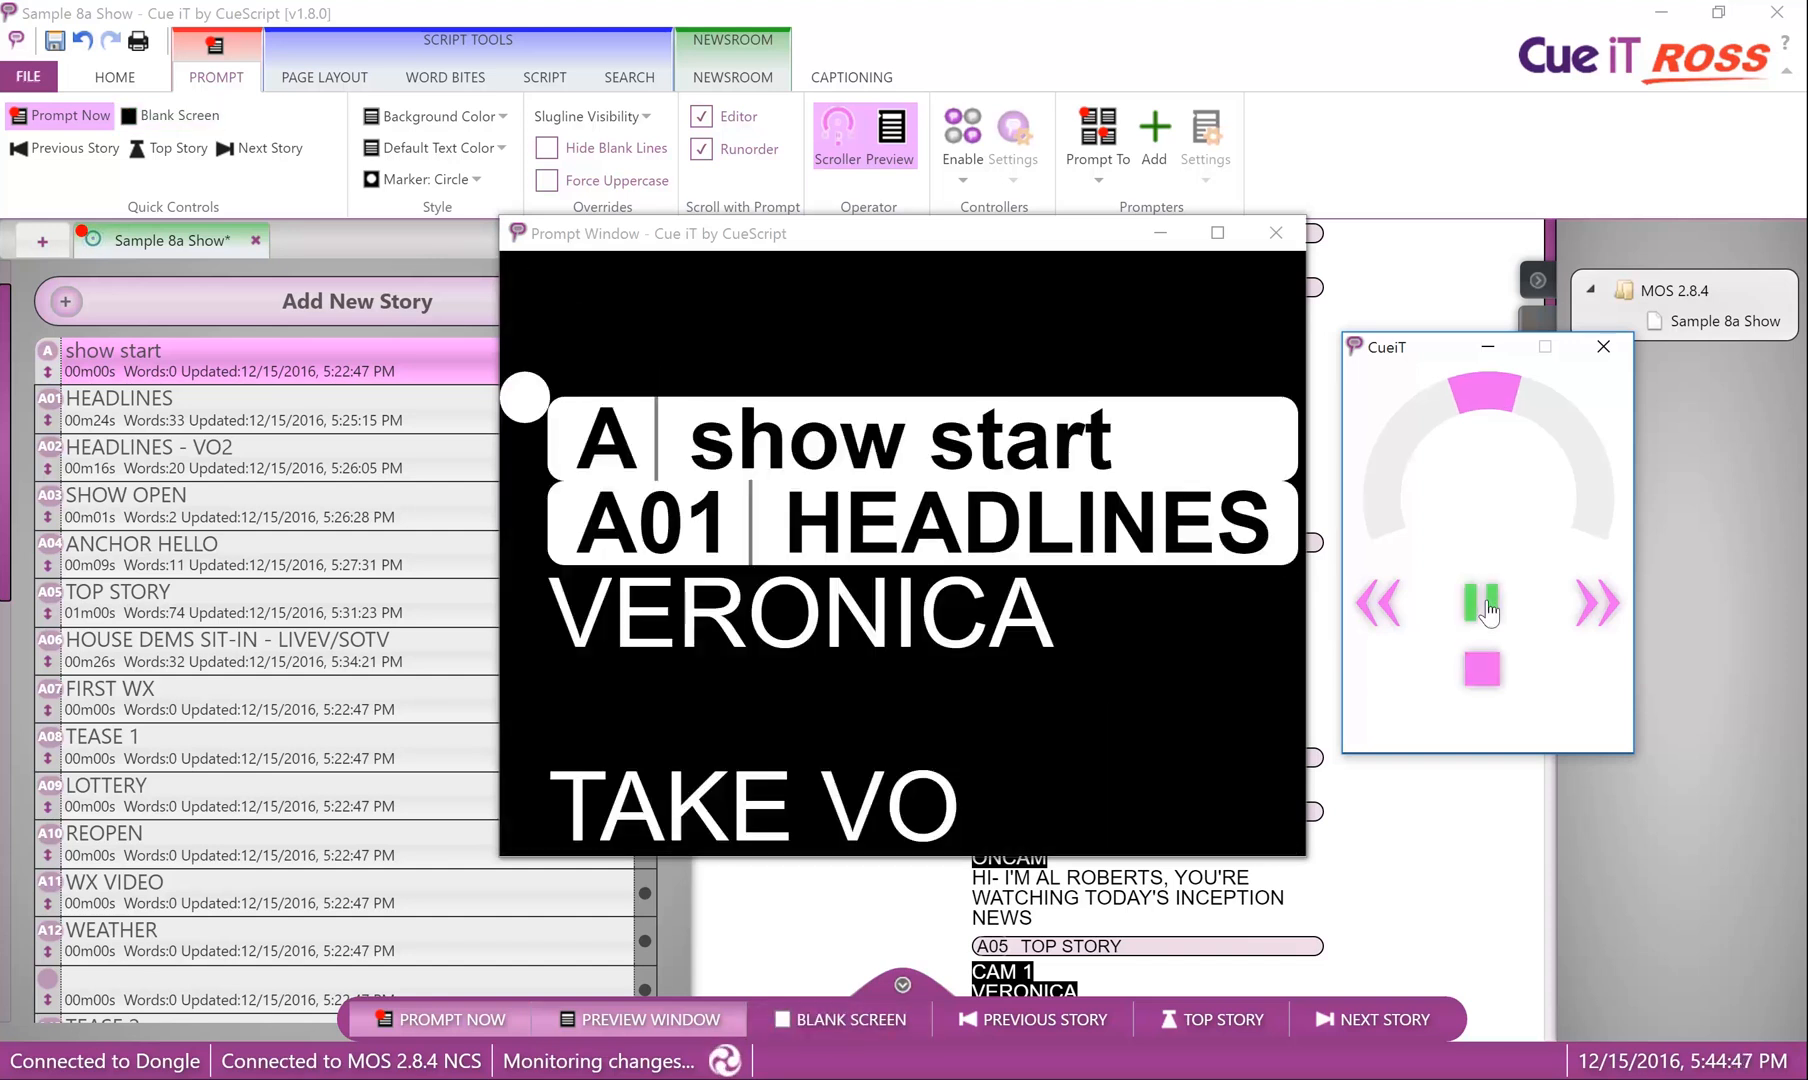
pyautogui.moveTo(893, 238); pyautogui.dragTo(482, 272)
pyautogui.moveTo(918, 226); pyautogui.dragTo(1339, 253)
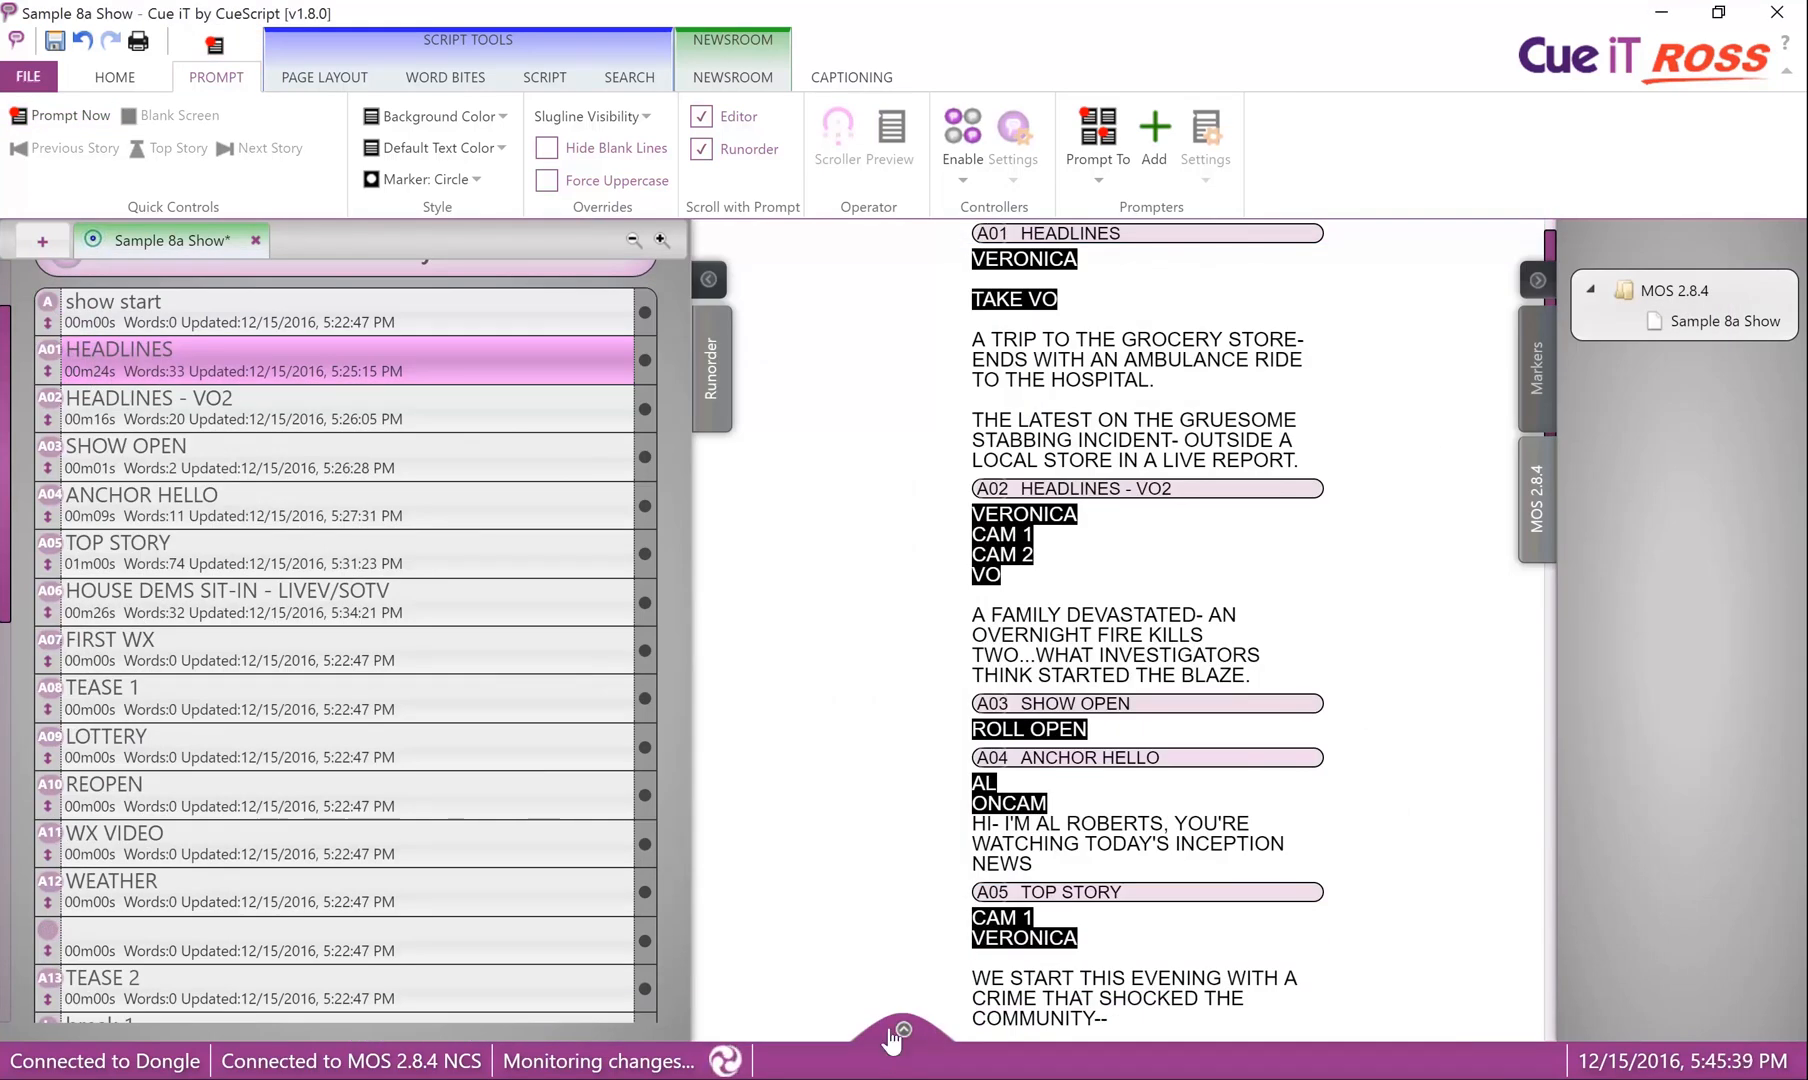
# View the prompt background color choices, start prompting Sample 8a Show and place the Prompt Window clear of the run order.
pyautogui.click(499, 117)
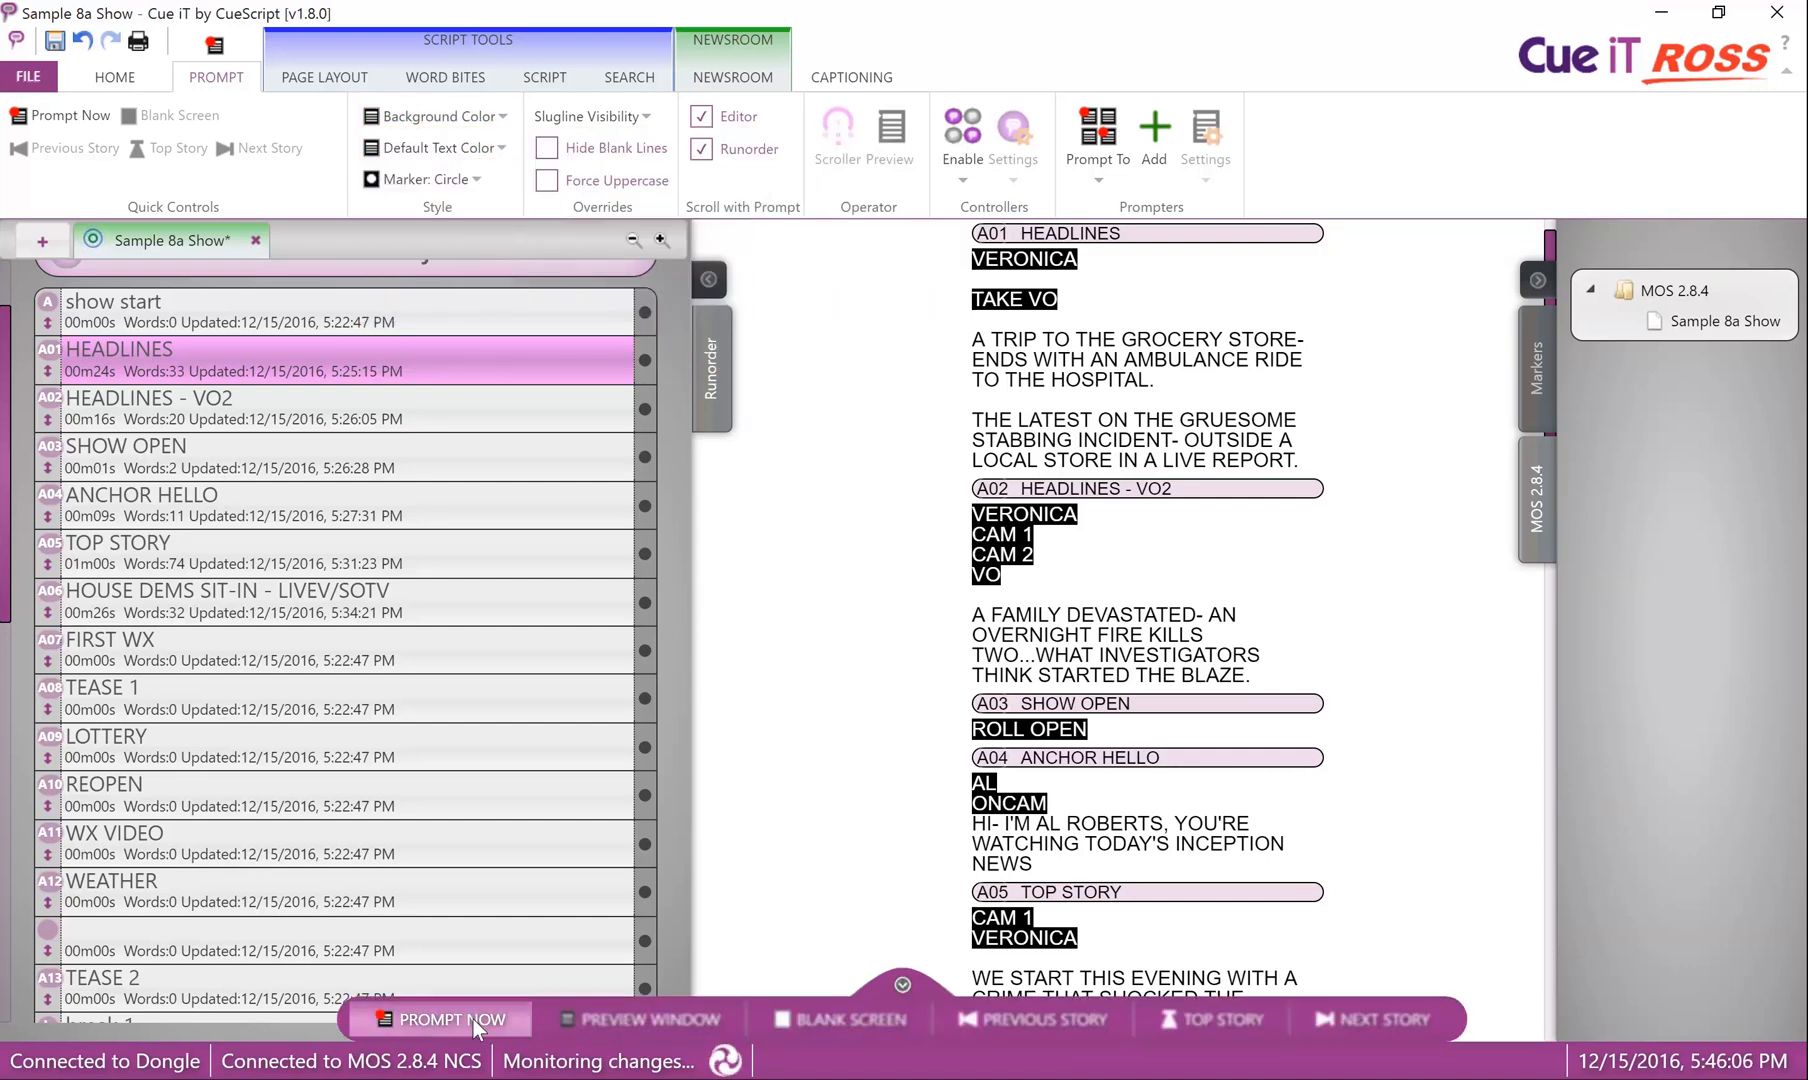
pyautogui.click(440, 1019)
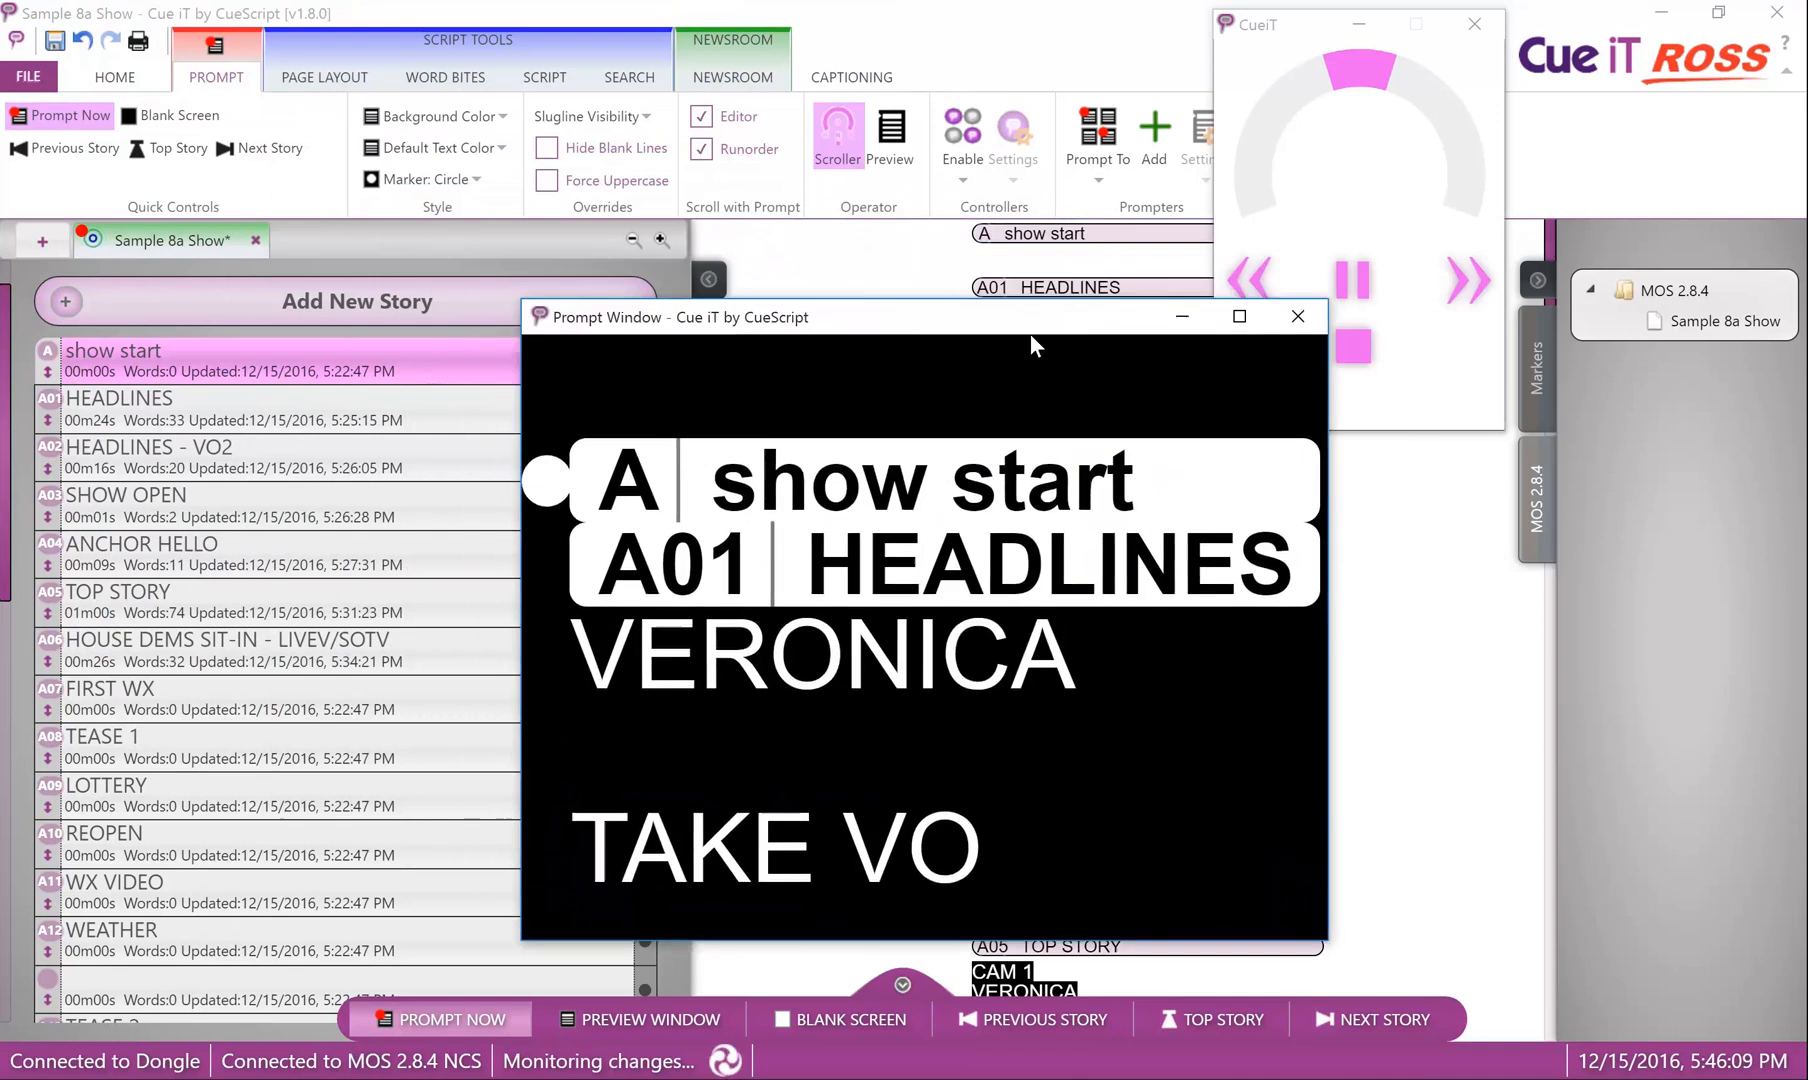
pyautogui.moveTo(1030, 335); pyautogui.dragTo(1356, 261)
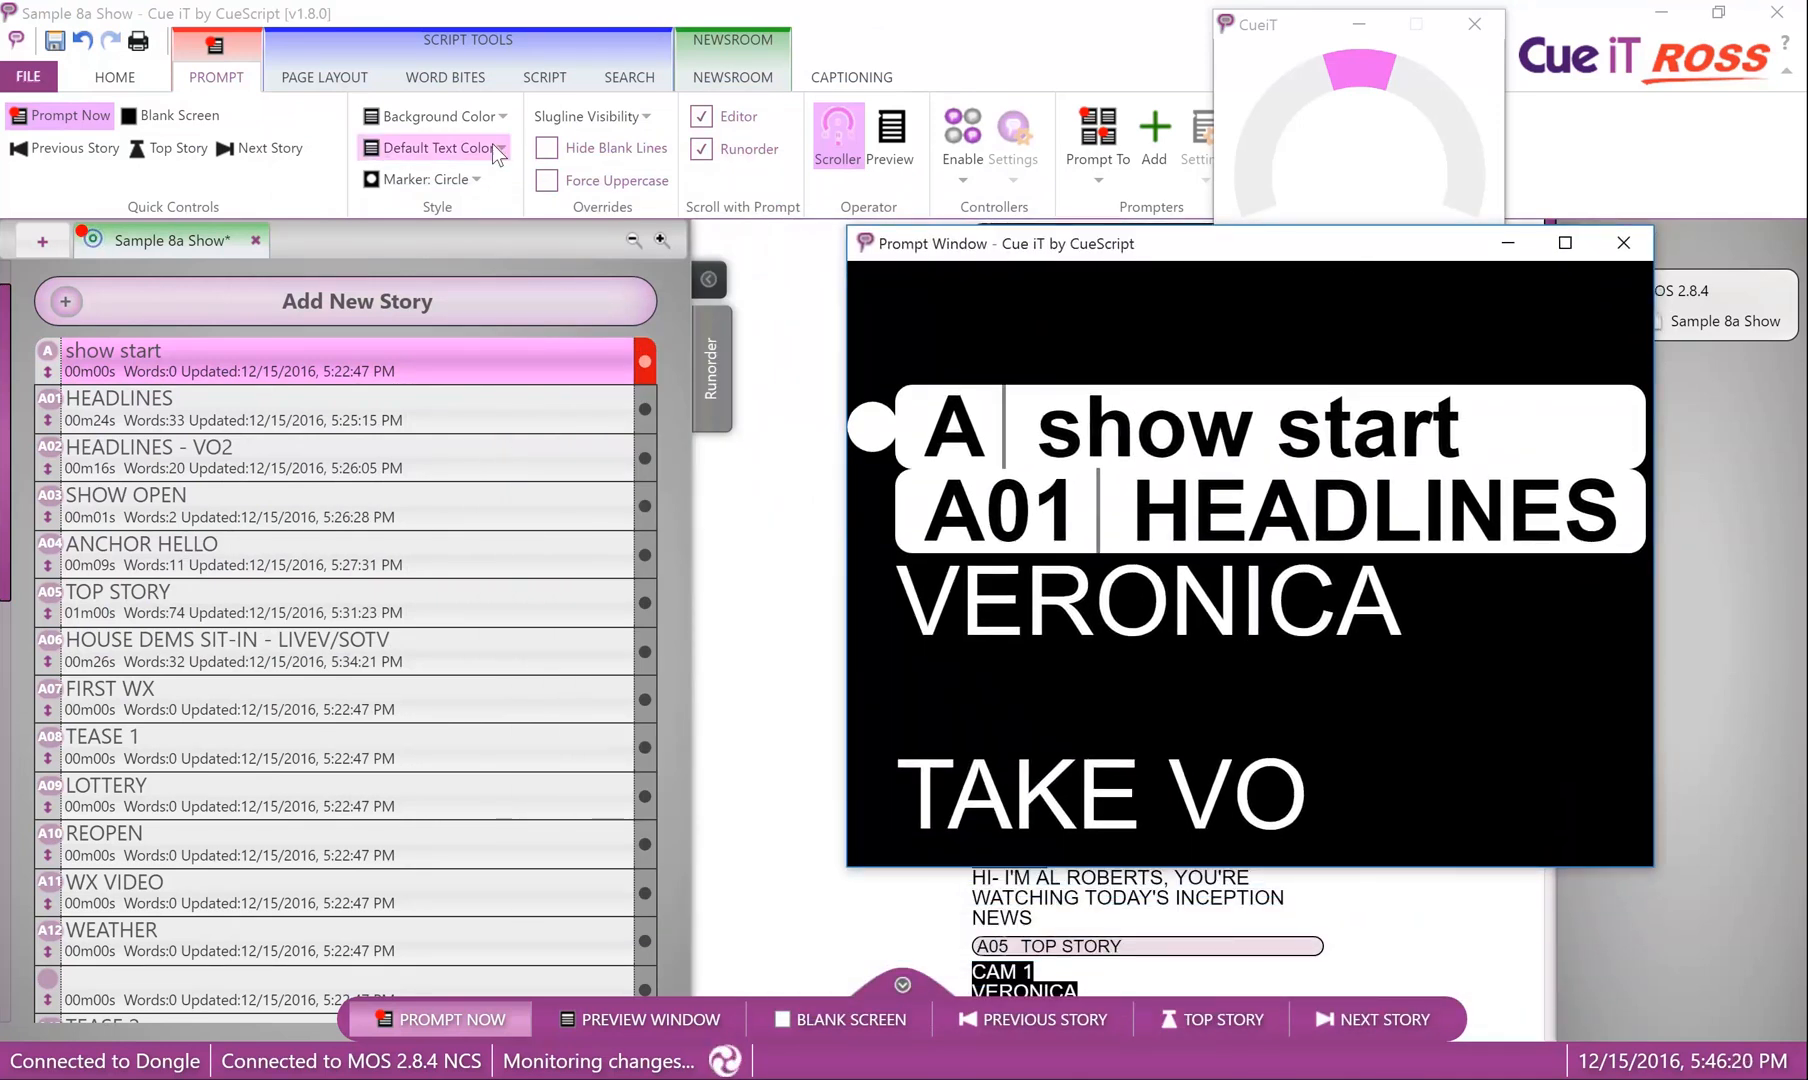
# Cycle the prompt marker through Triangle, Square and None, and set it back to Circle.
pyautogui.click(425, 179)
pyautogui.click(433, 244)
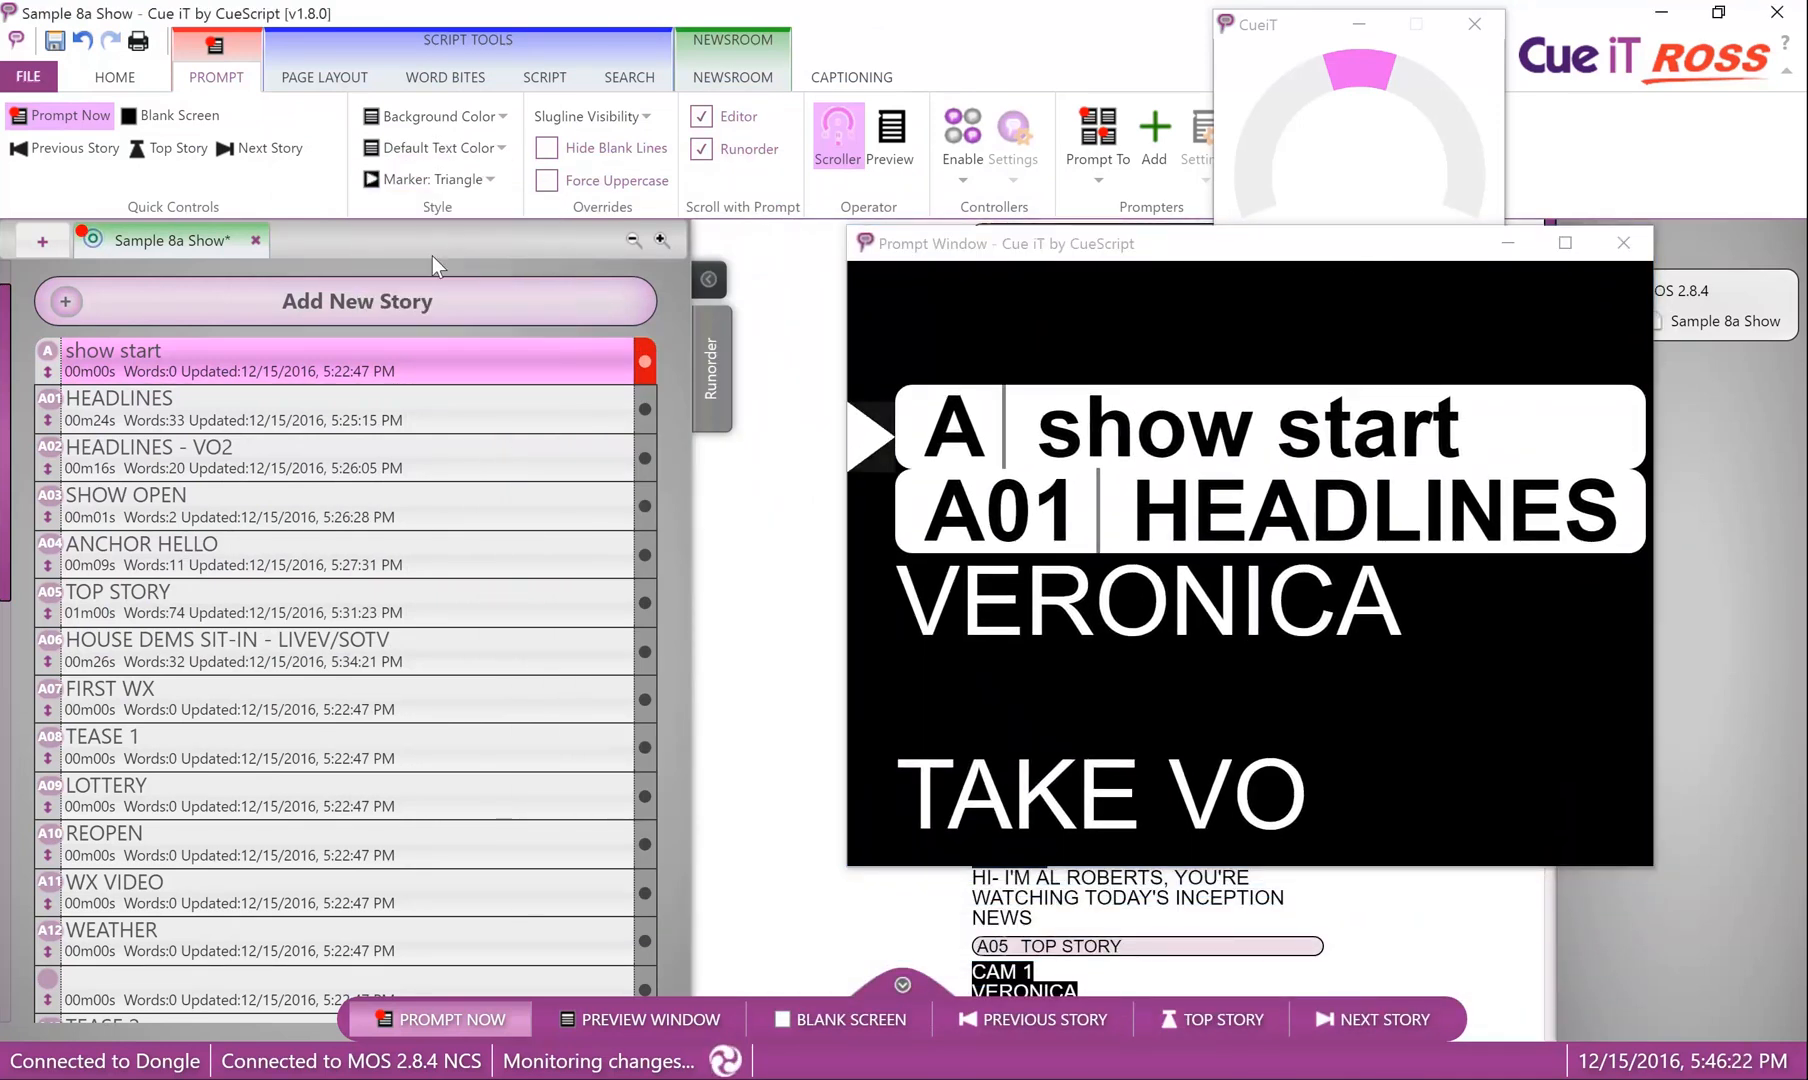
pyautogui.click(483, 179)
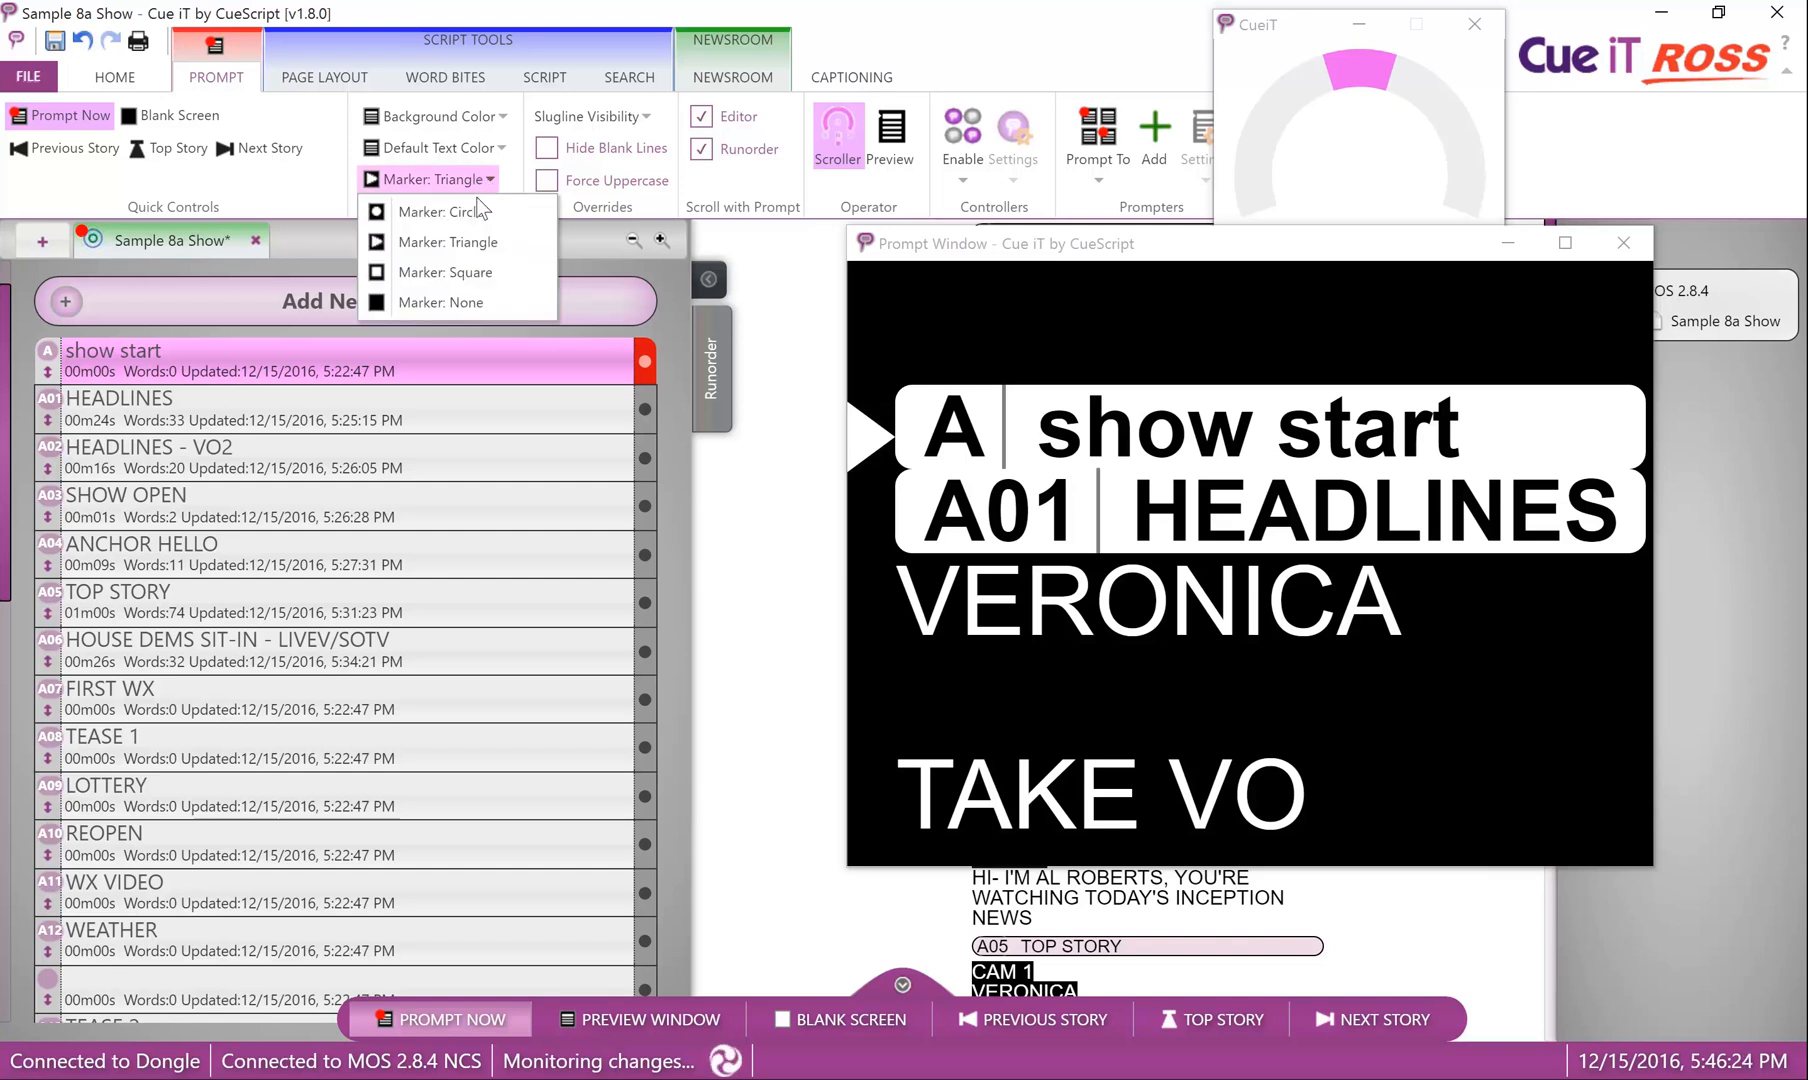
pyautogui.click(463, 276)
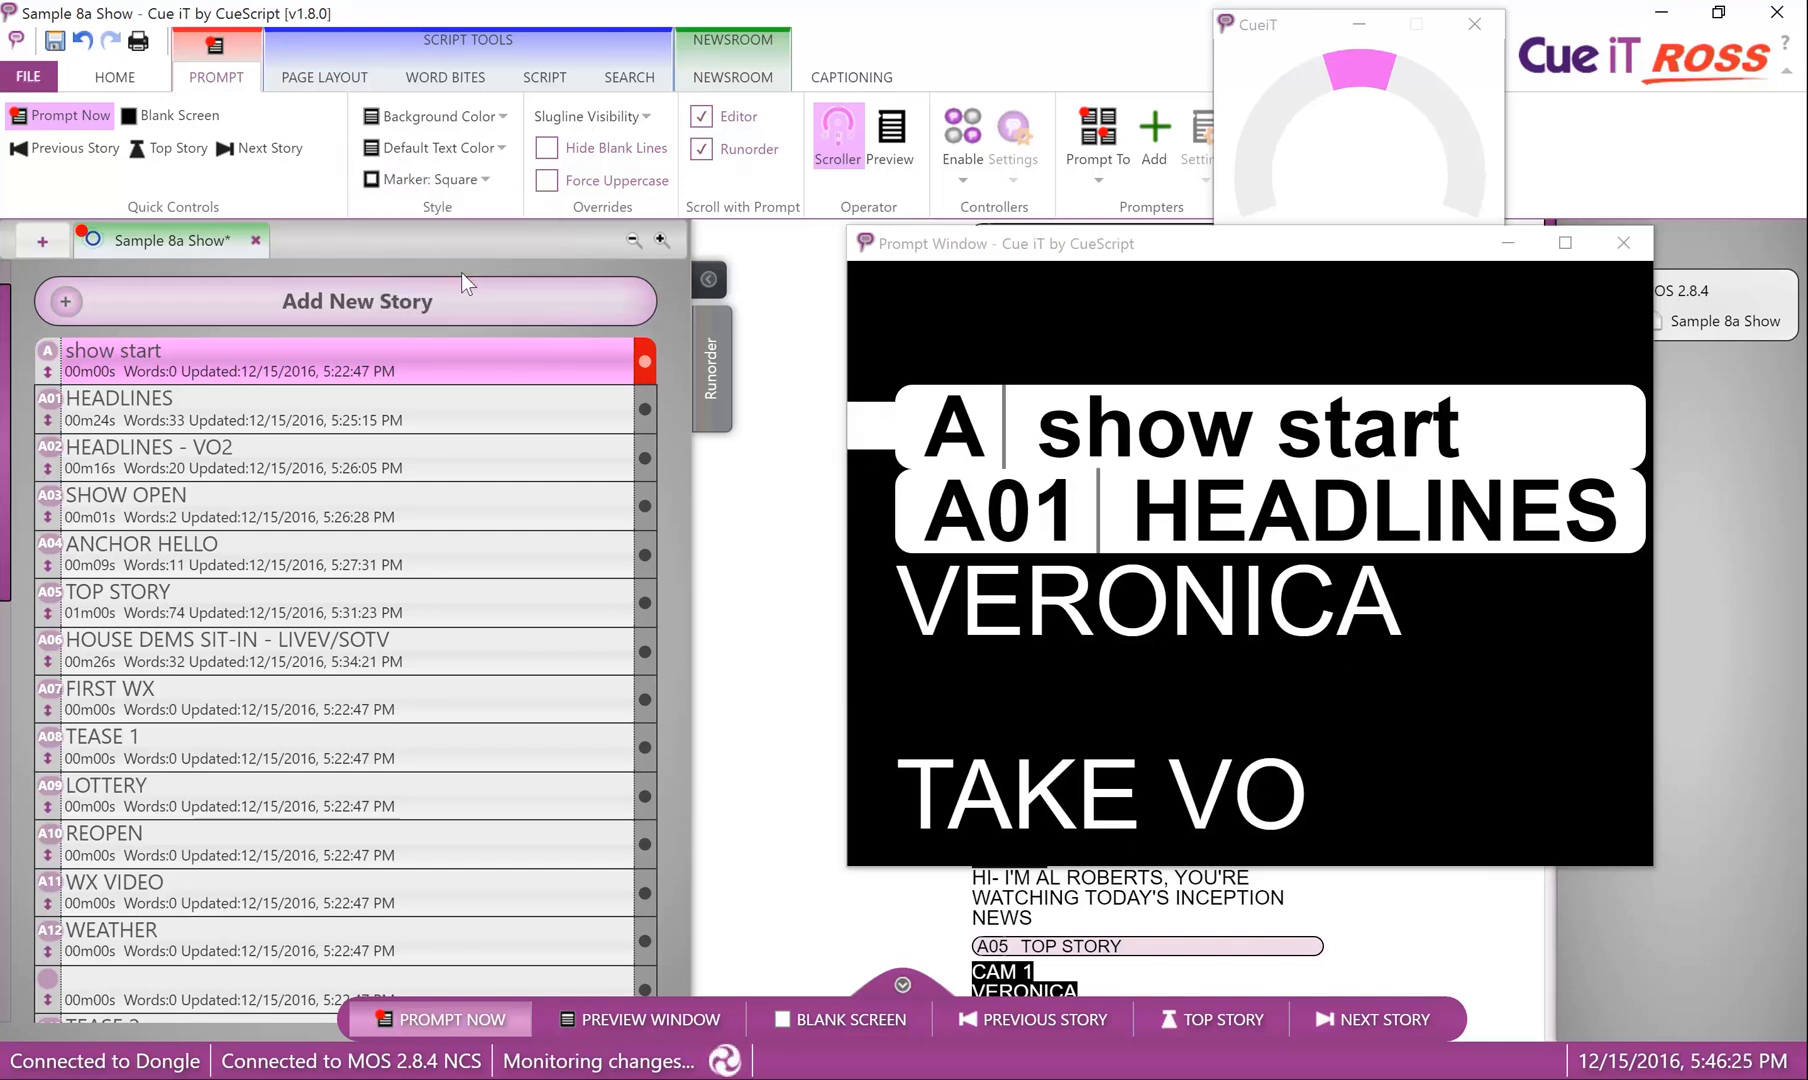
pyautogui.click(484, 178)
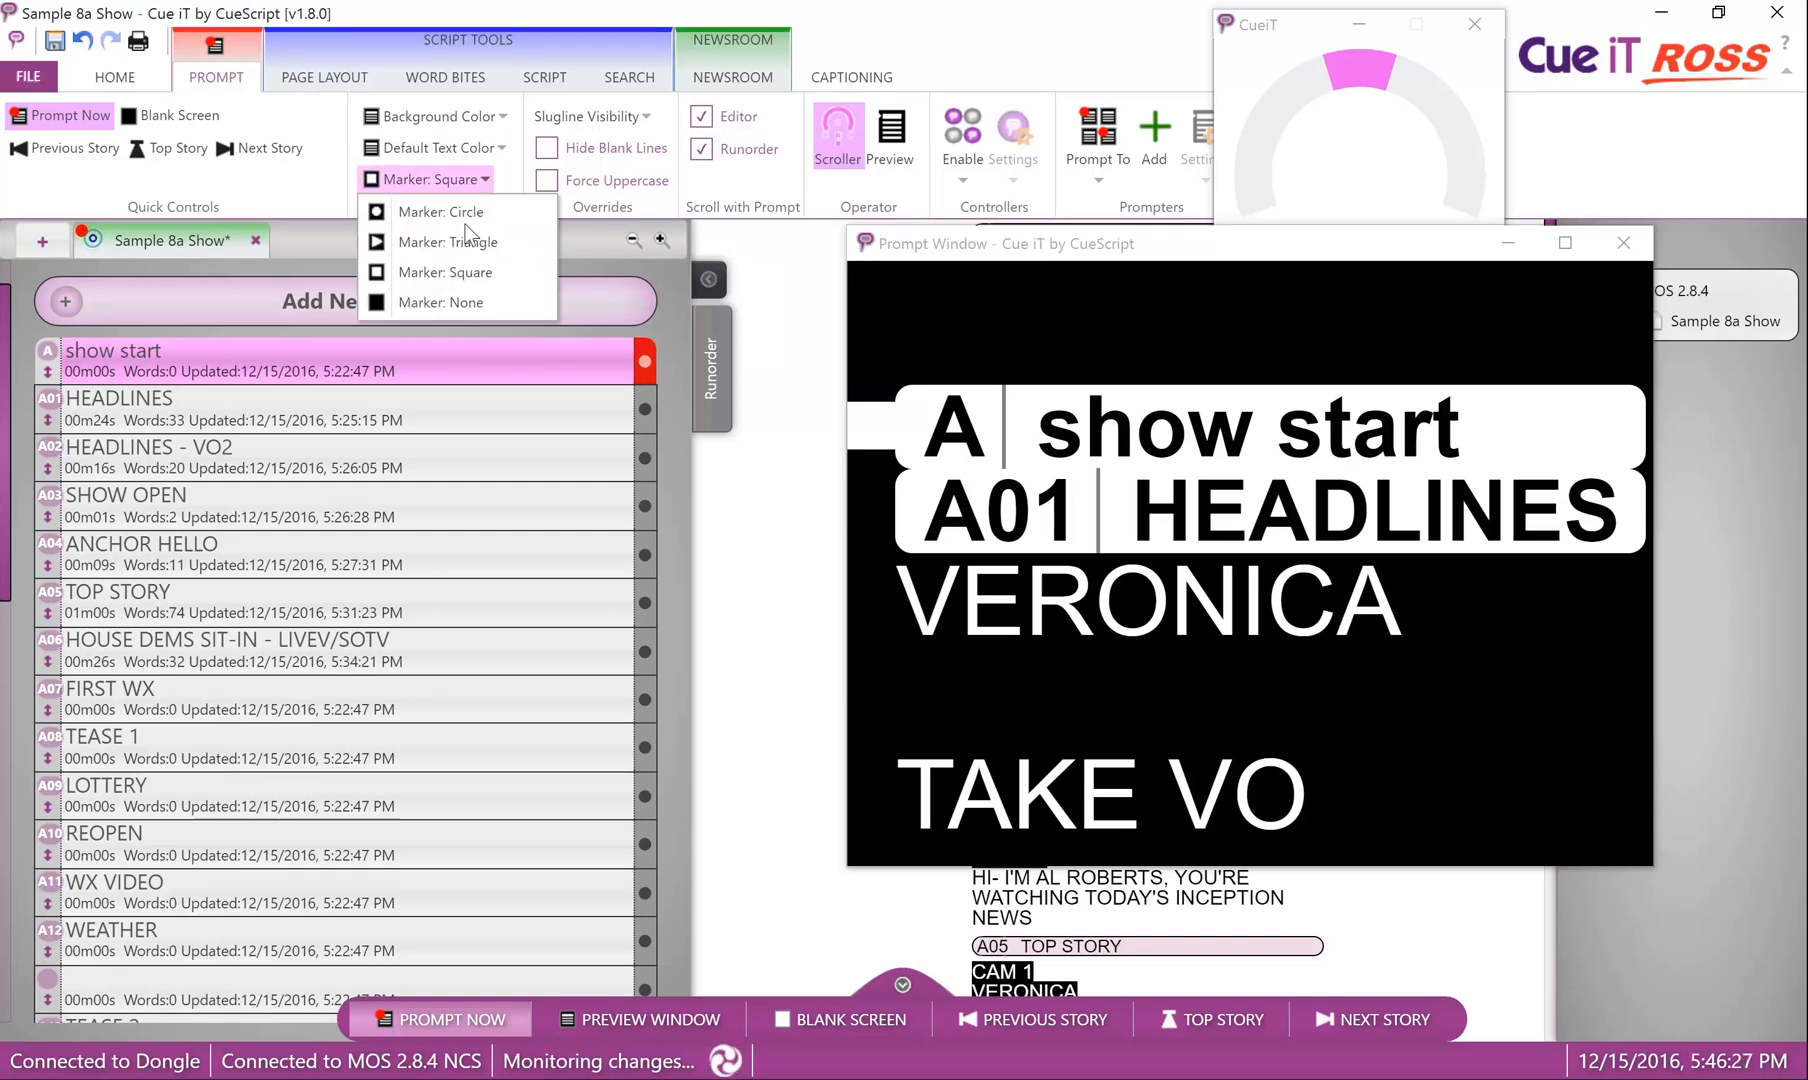
pyautogui.click(459, 304)
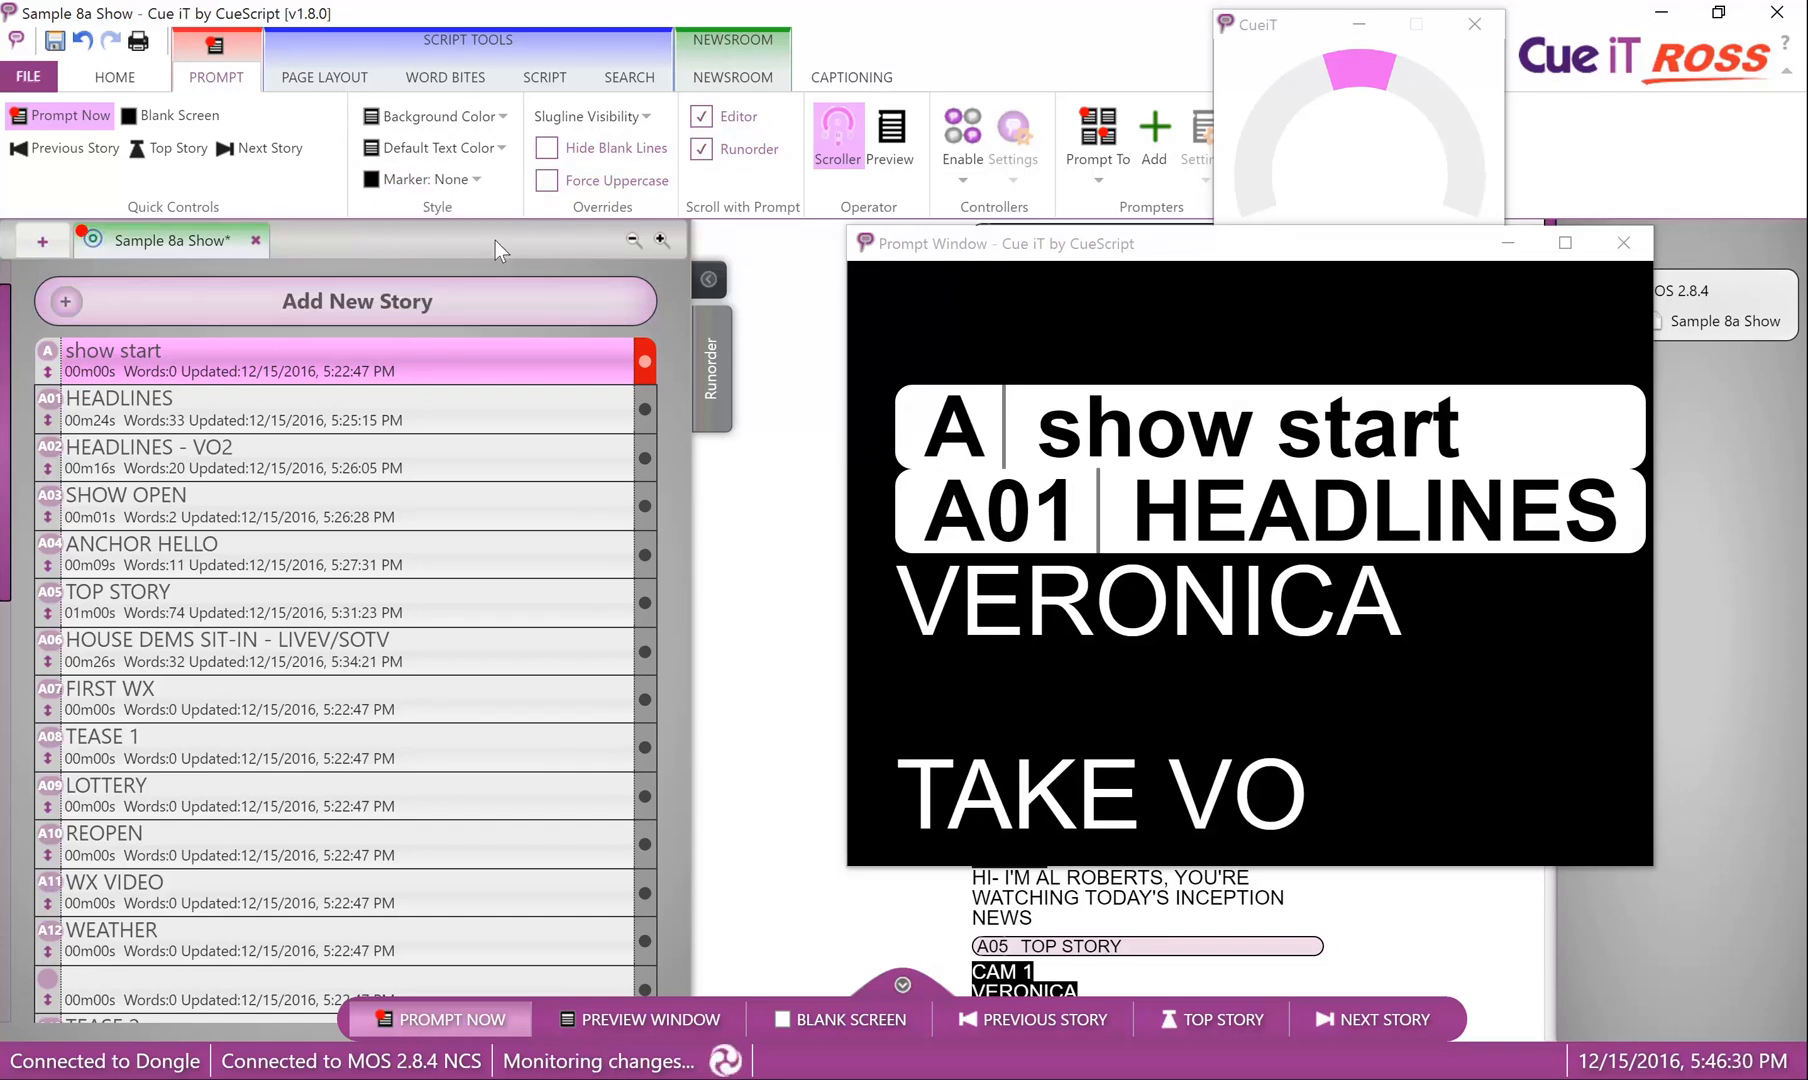
pyautogui.click(482, 182)
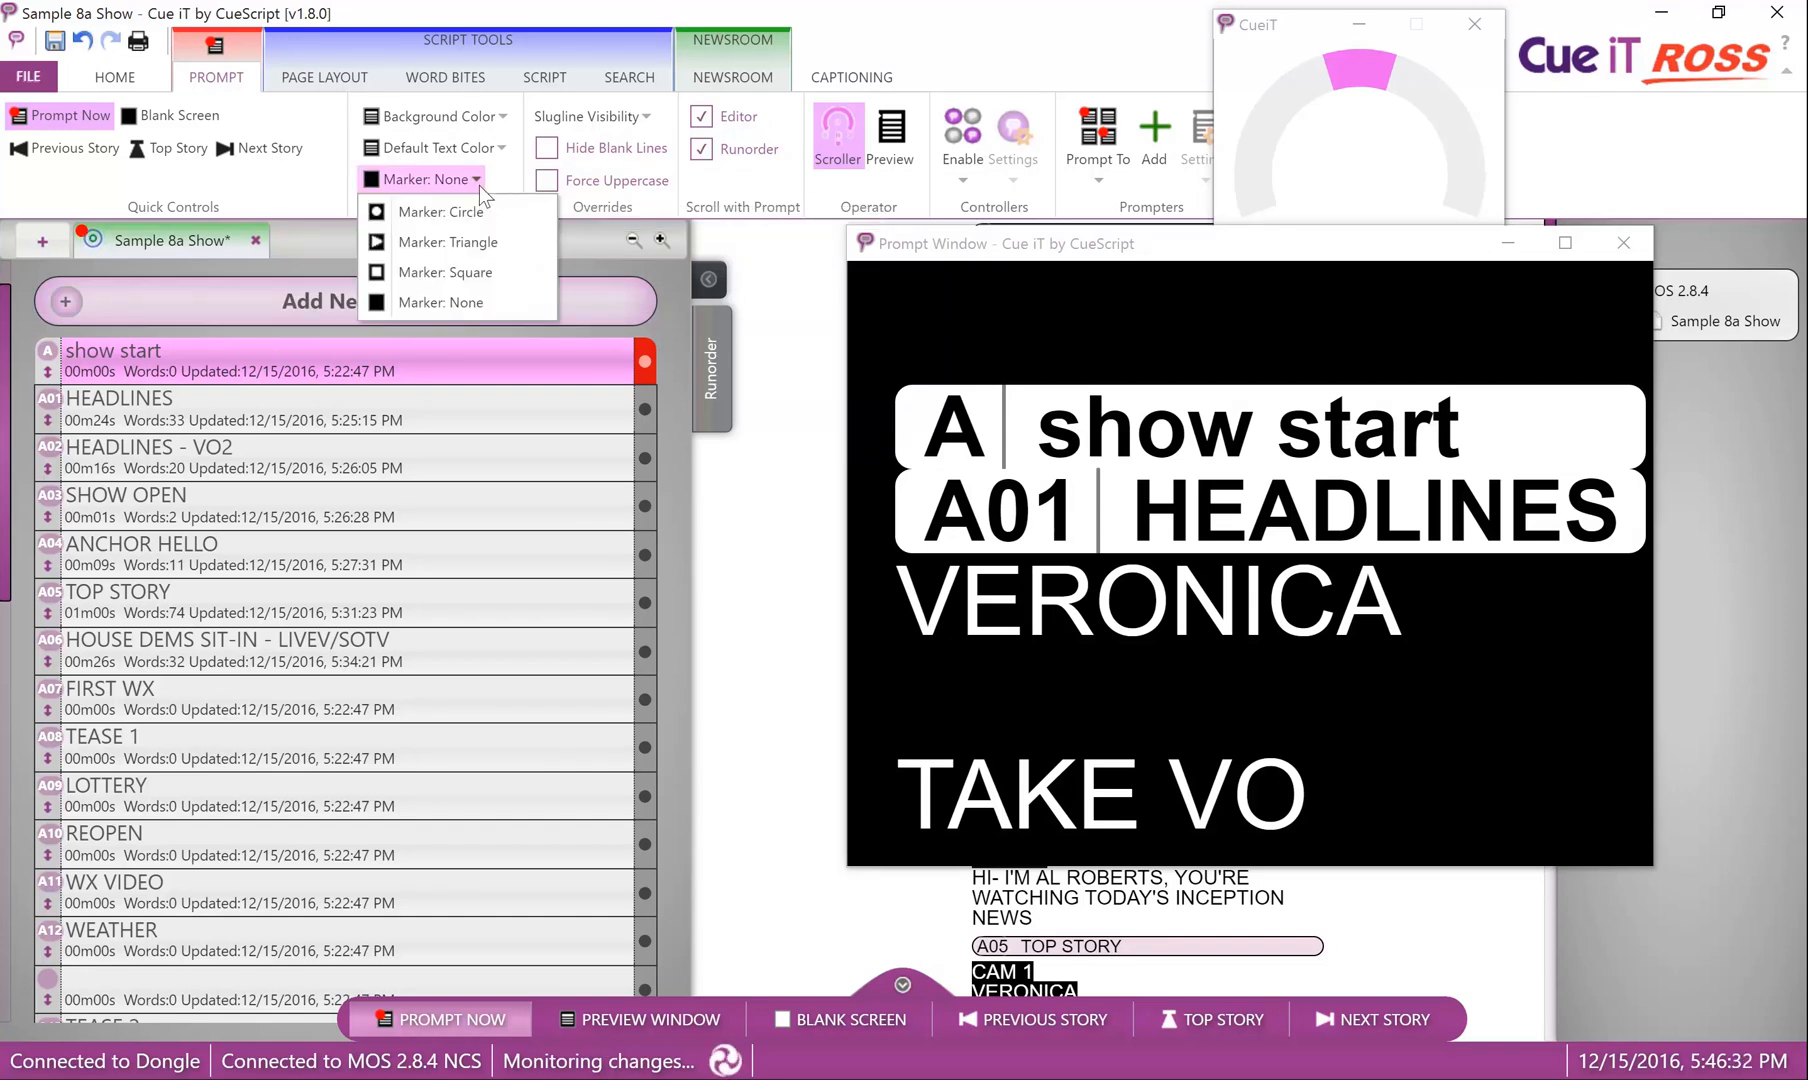
pyautogui.click(473, 202)
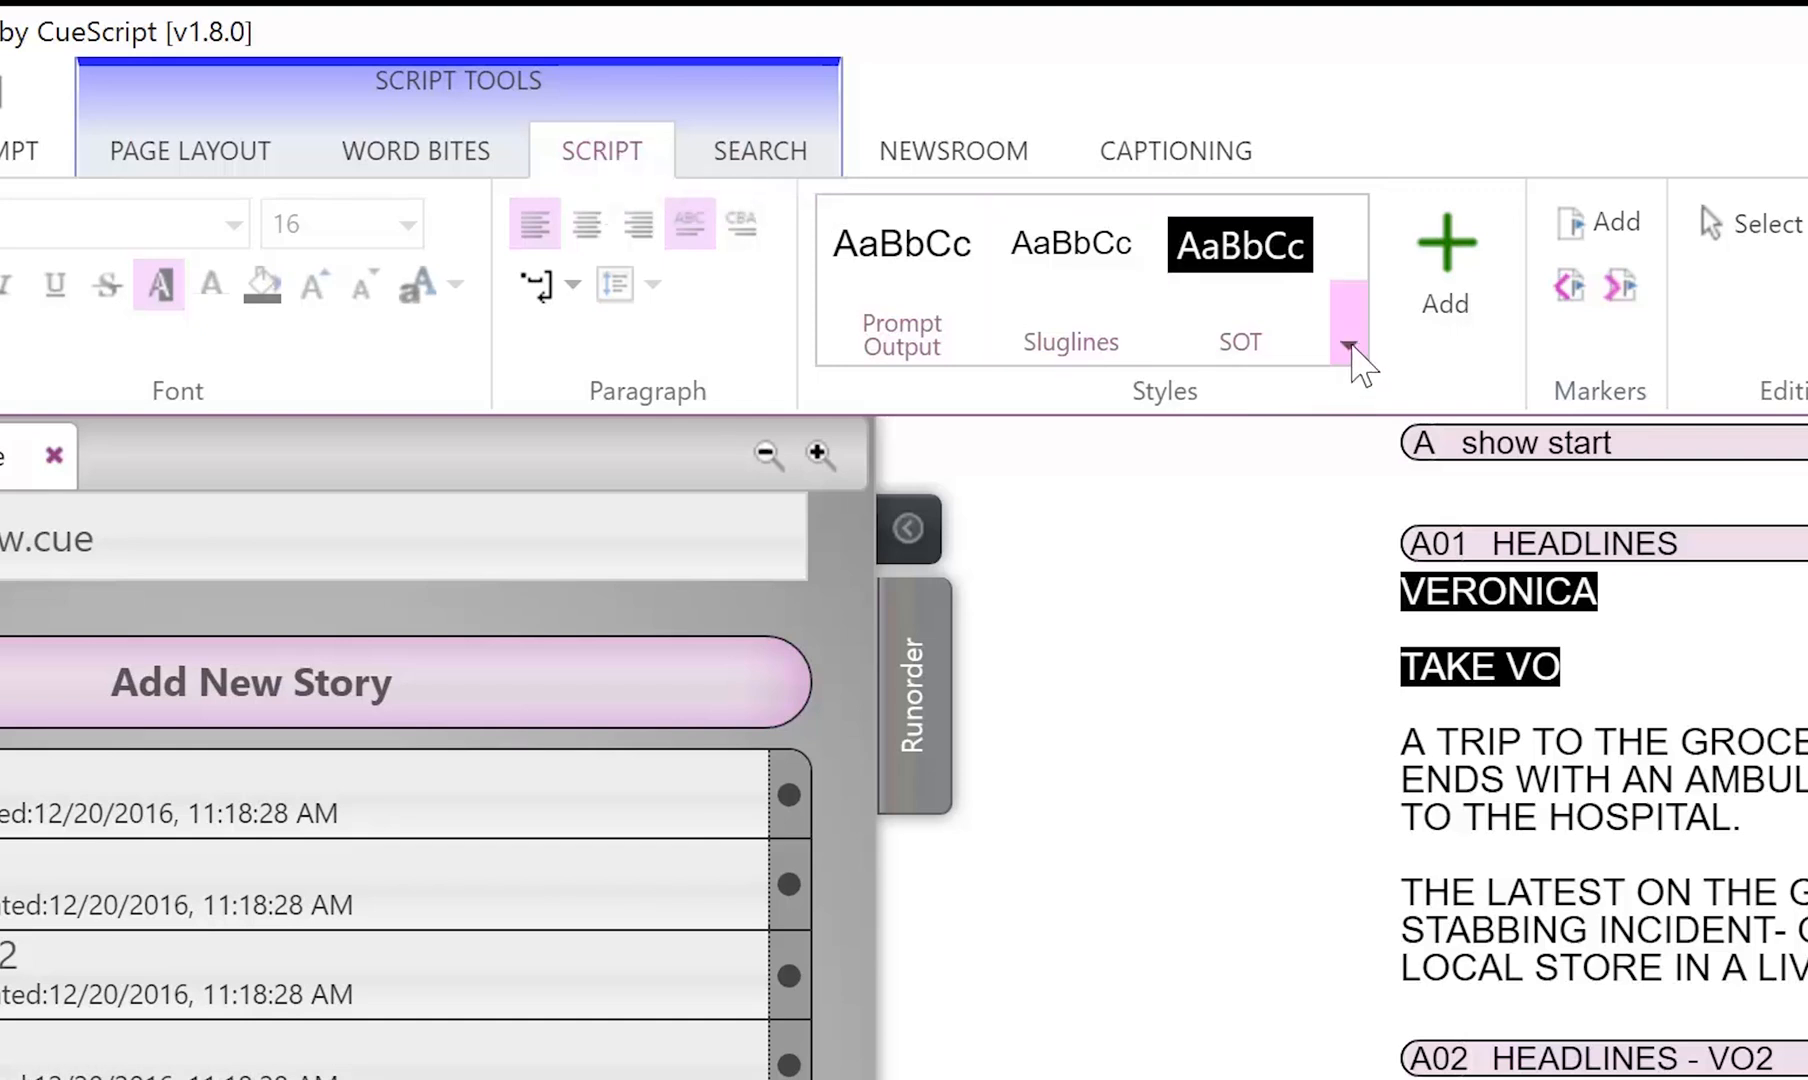
# Open the Production Cue script style for editing to examine its name and formatting options.
pyautogui.click(1351, 345)
pyautogui.rightClick(1401, 431)
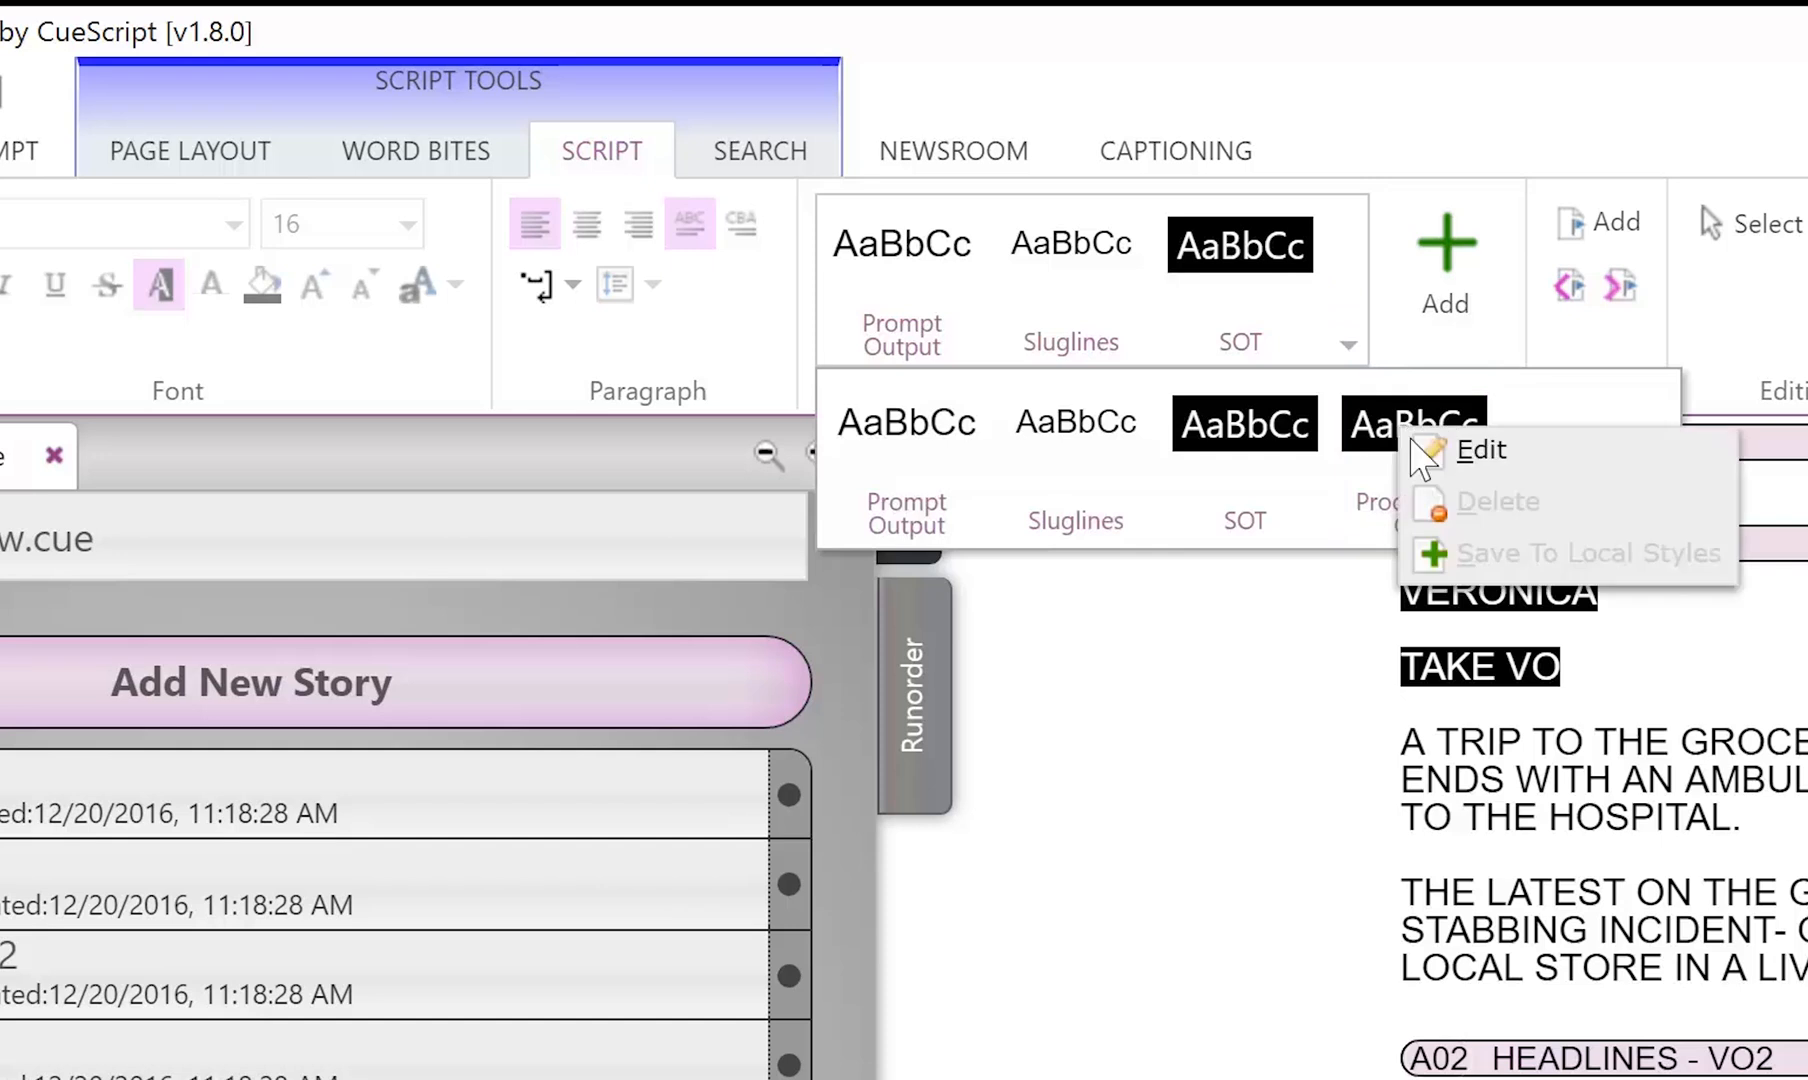
pyautogui.click(1430, 451)
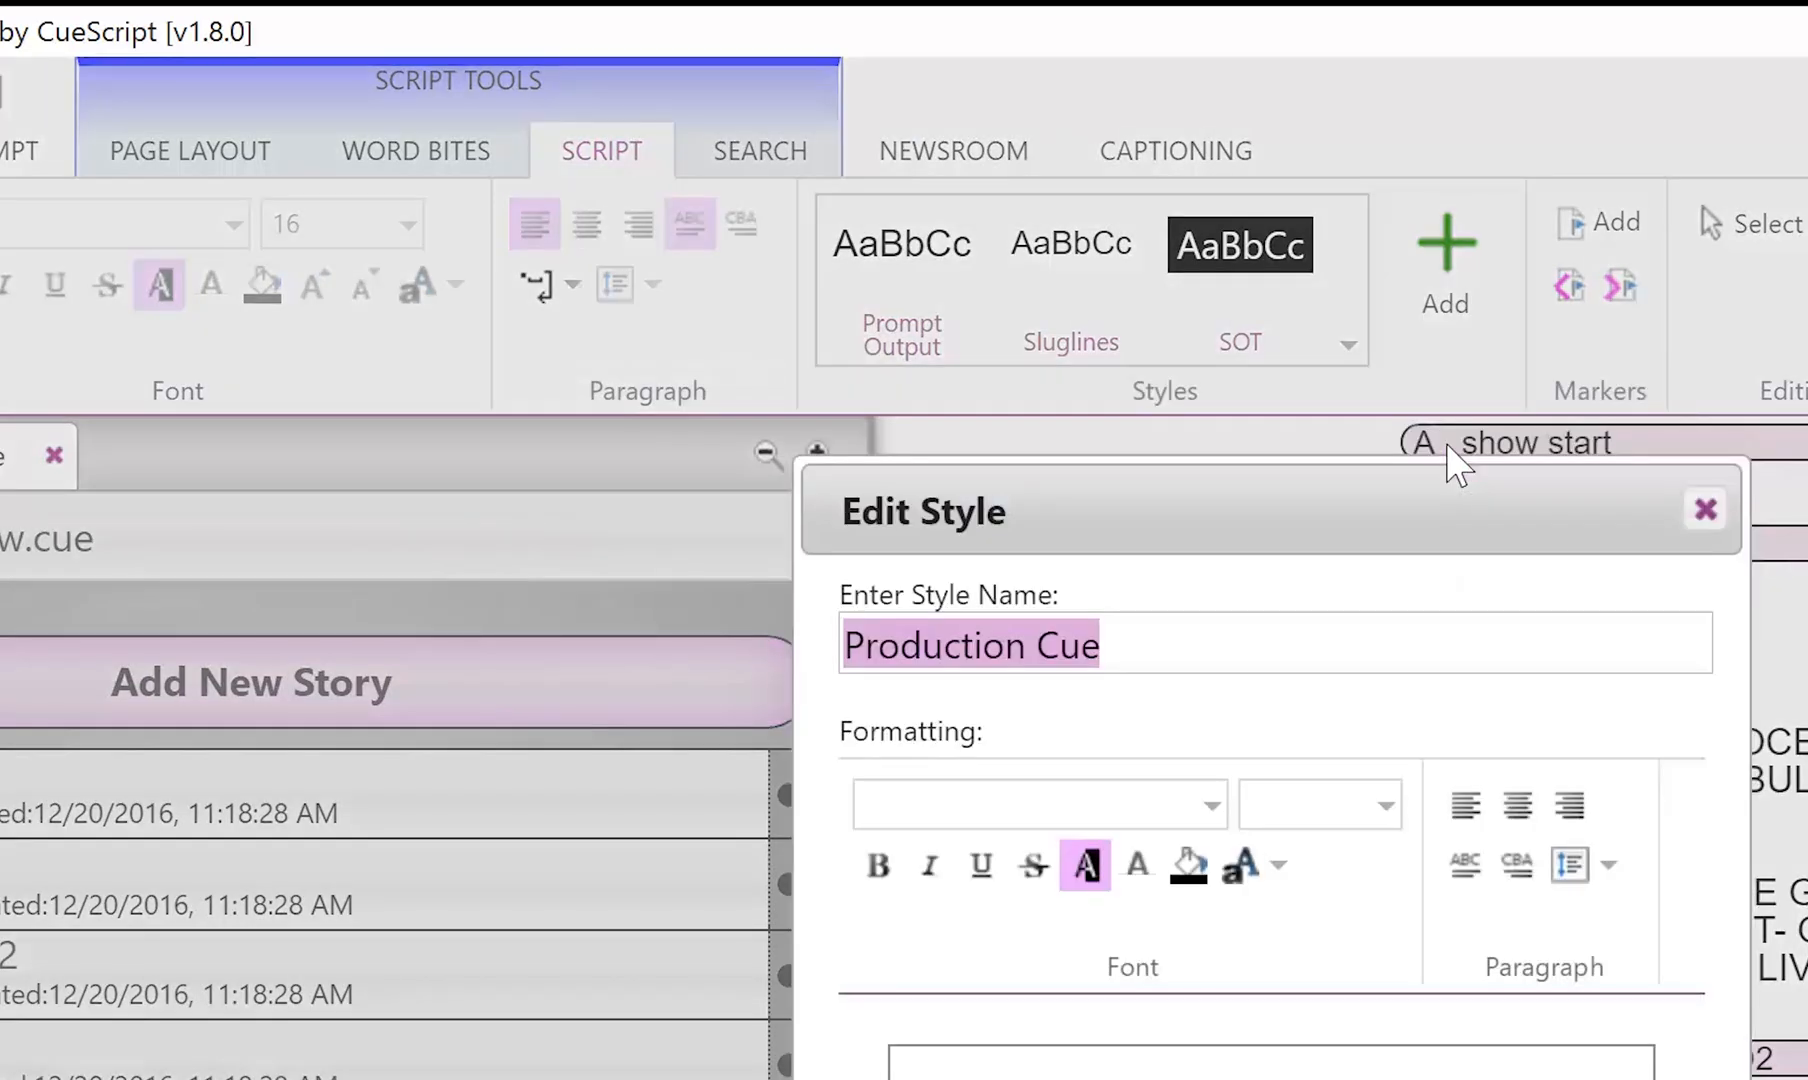
pyautogui.click(1200, 645)
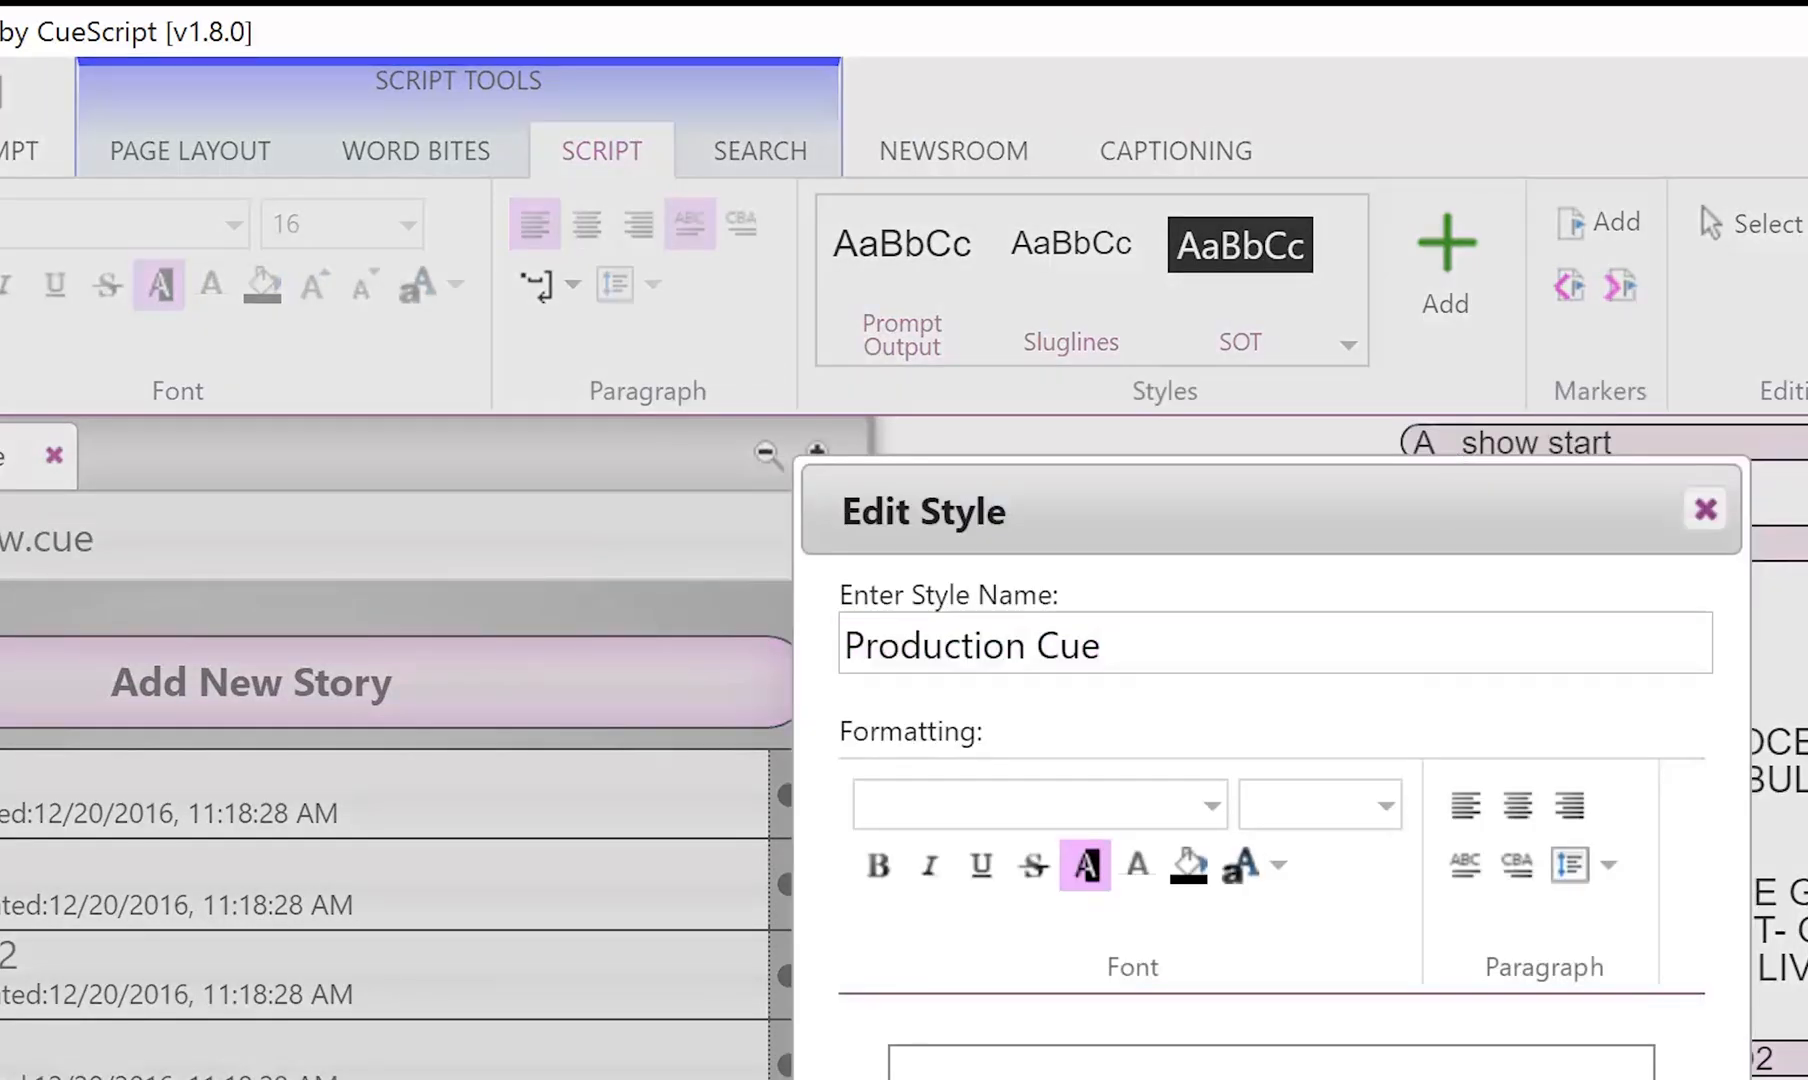
pyautogui.press('Return')
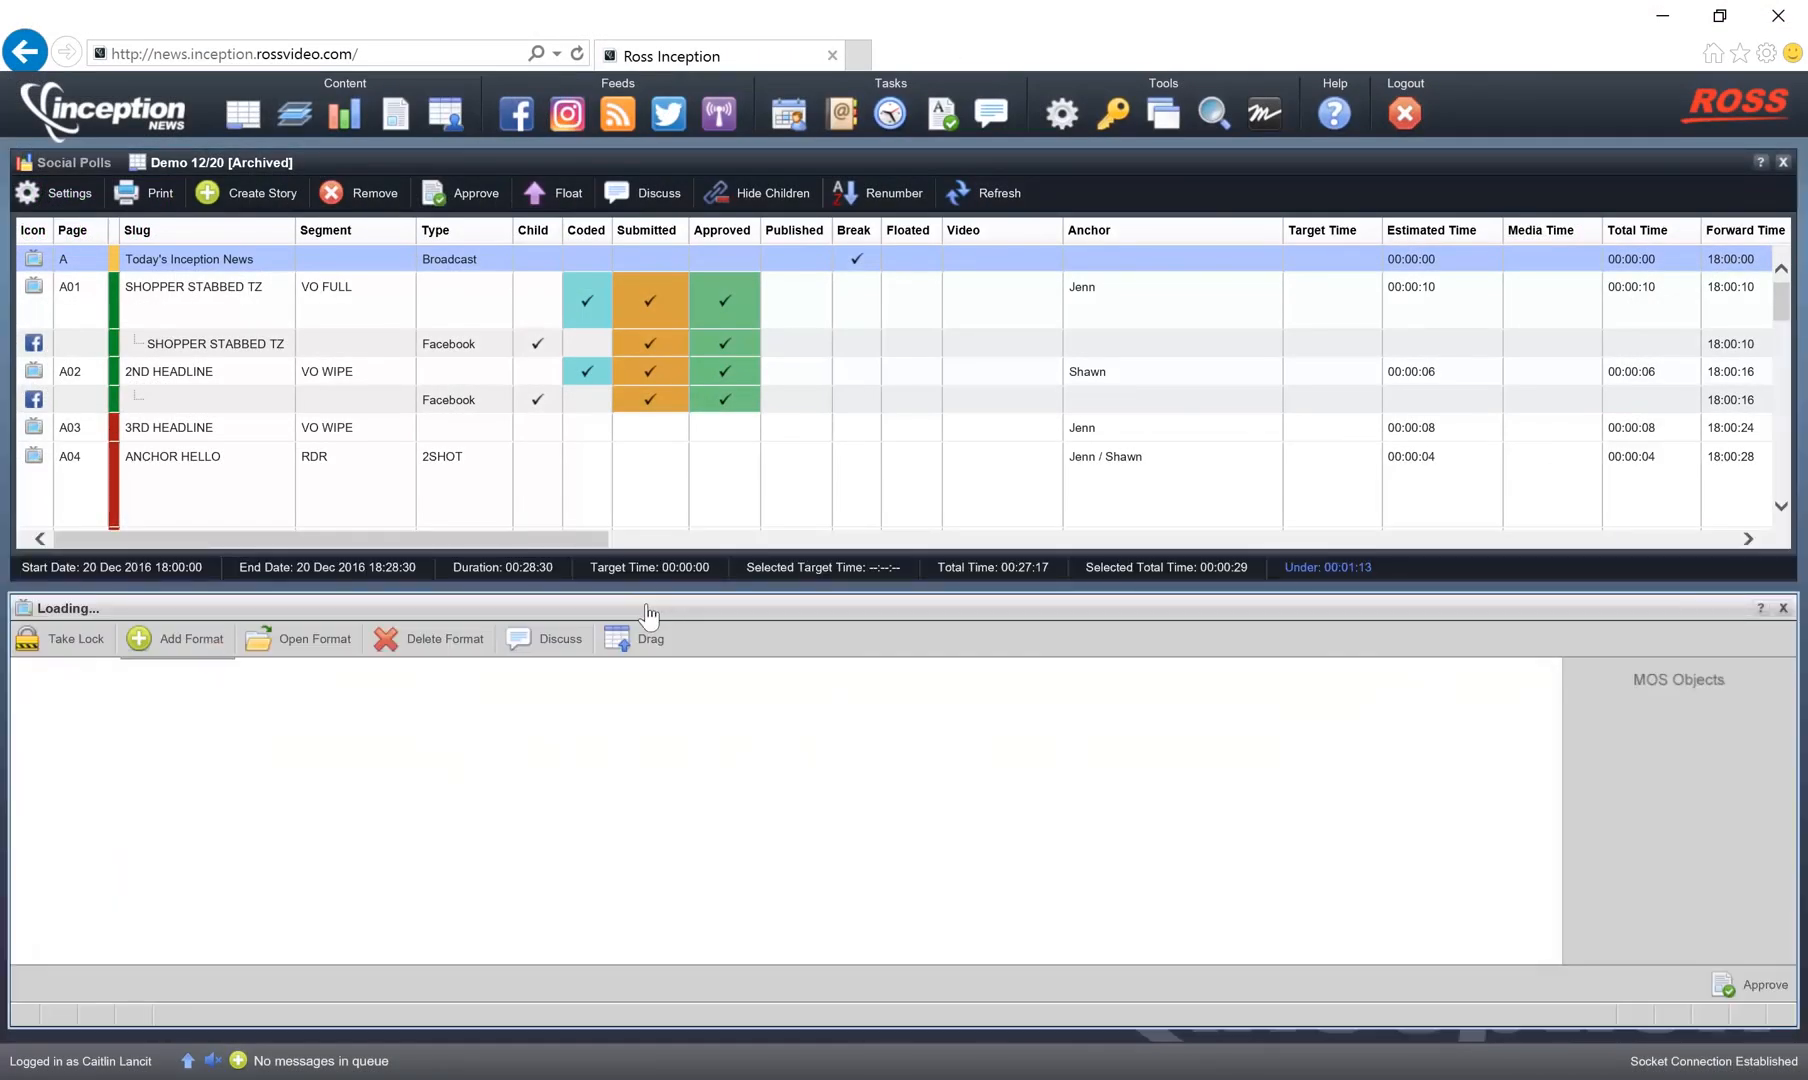
# In Ross Inception, resize the story editor pane and open the Production Cues list in the system configuration.
pyautogui.doubleClick(661, 608)
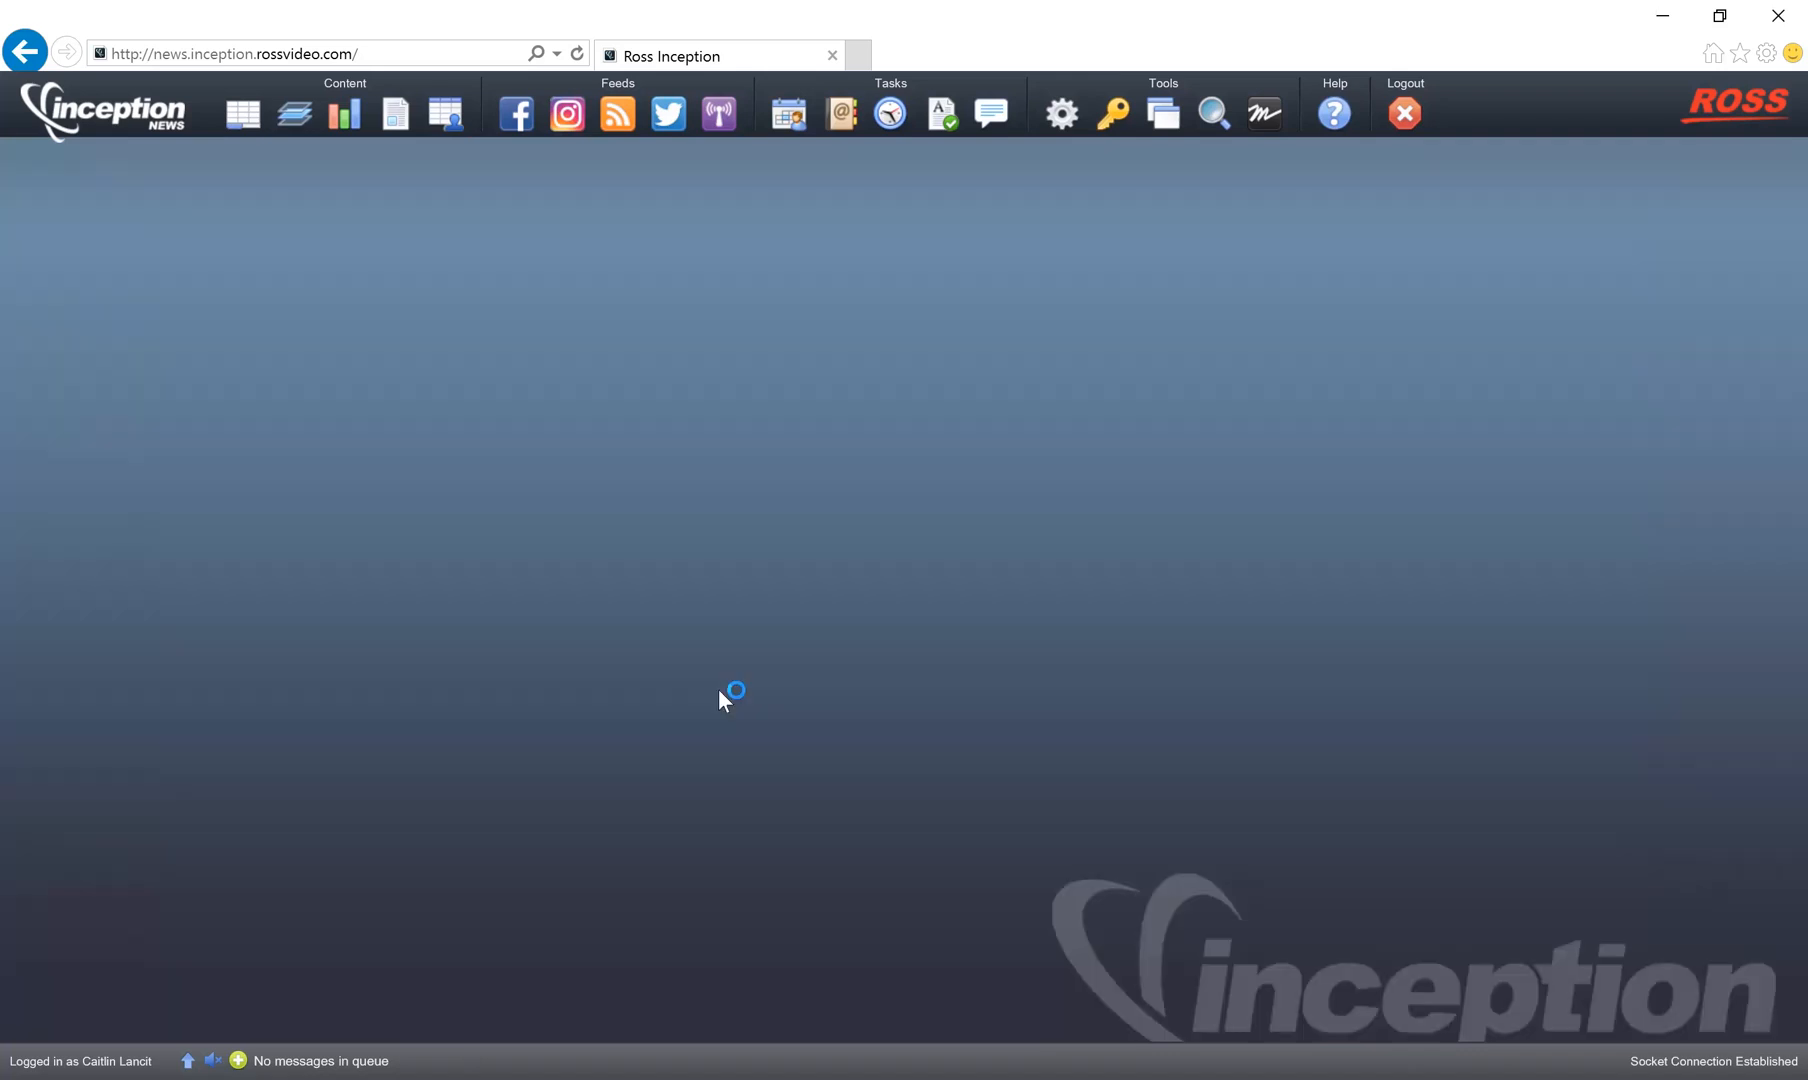
pyautogui.click(1046, 122)
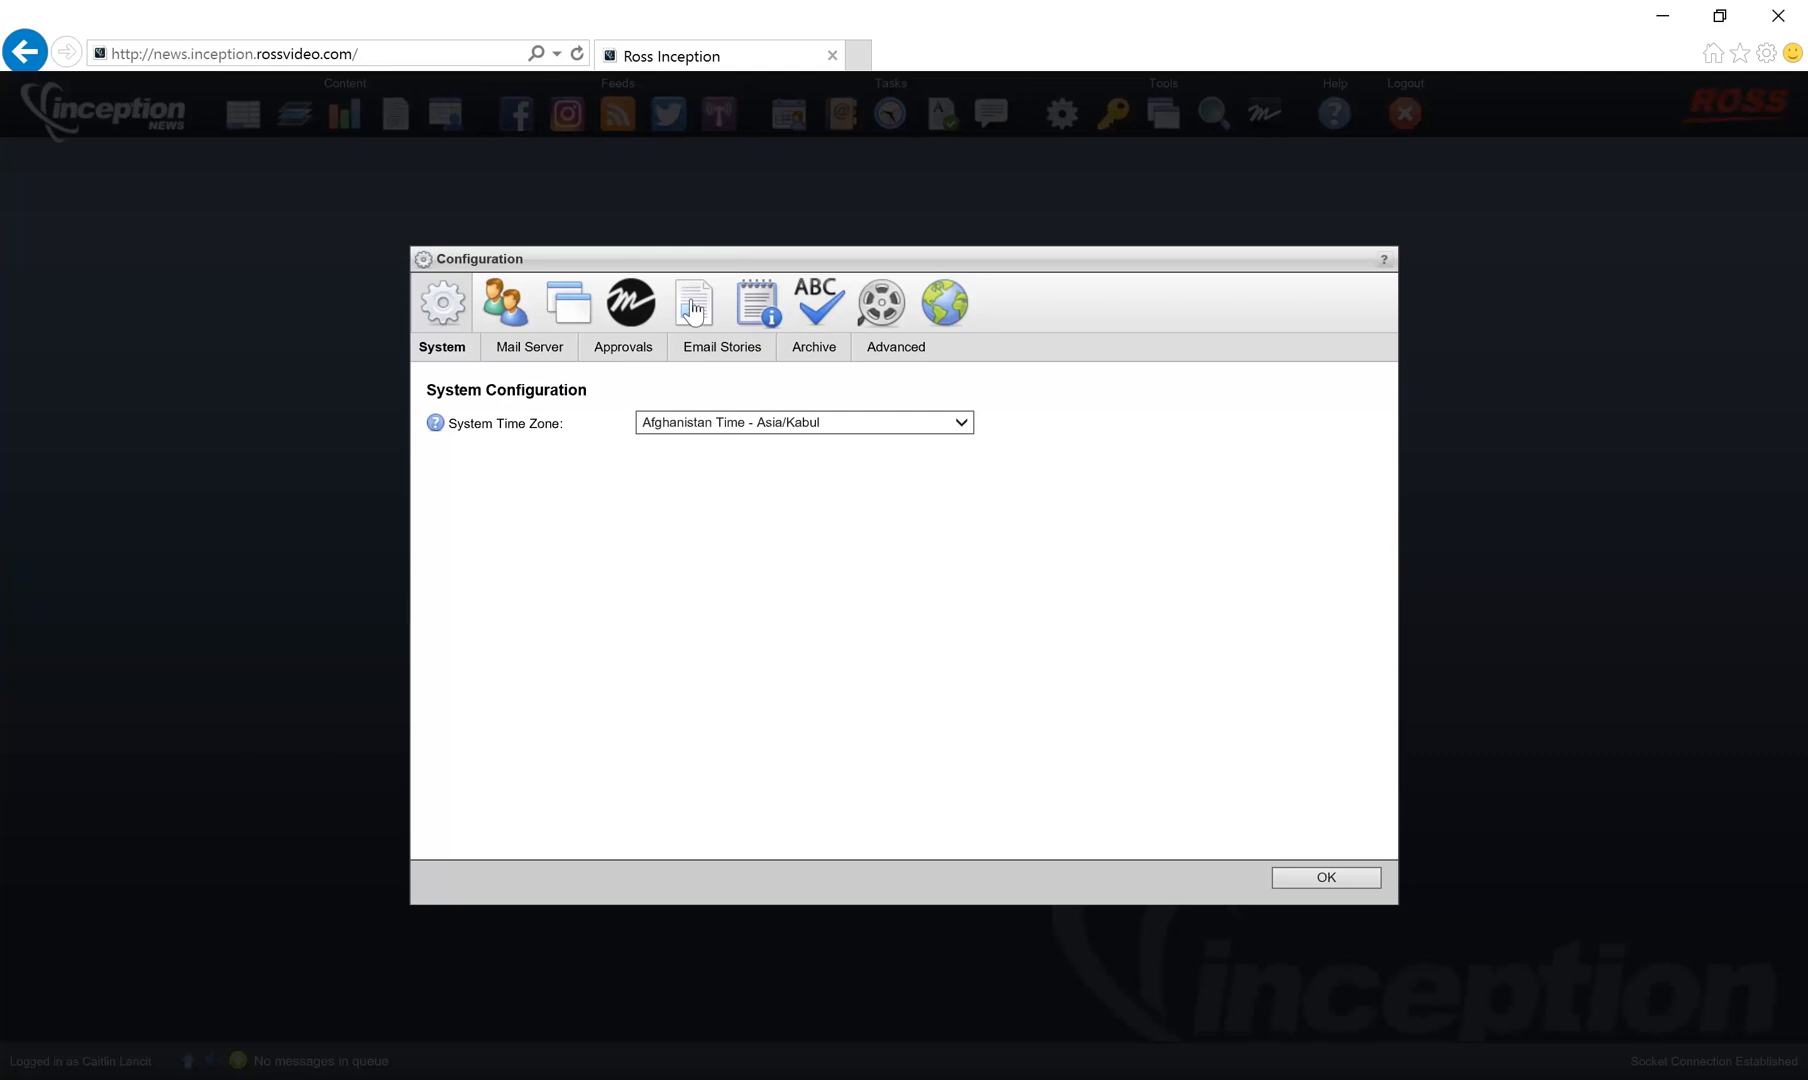
pyautogui.click(694, 313)
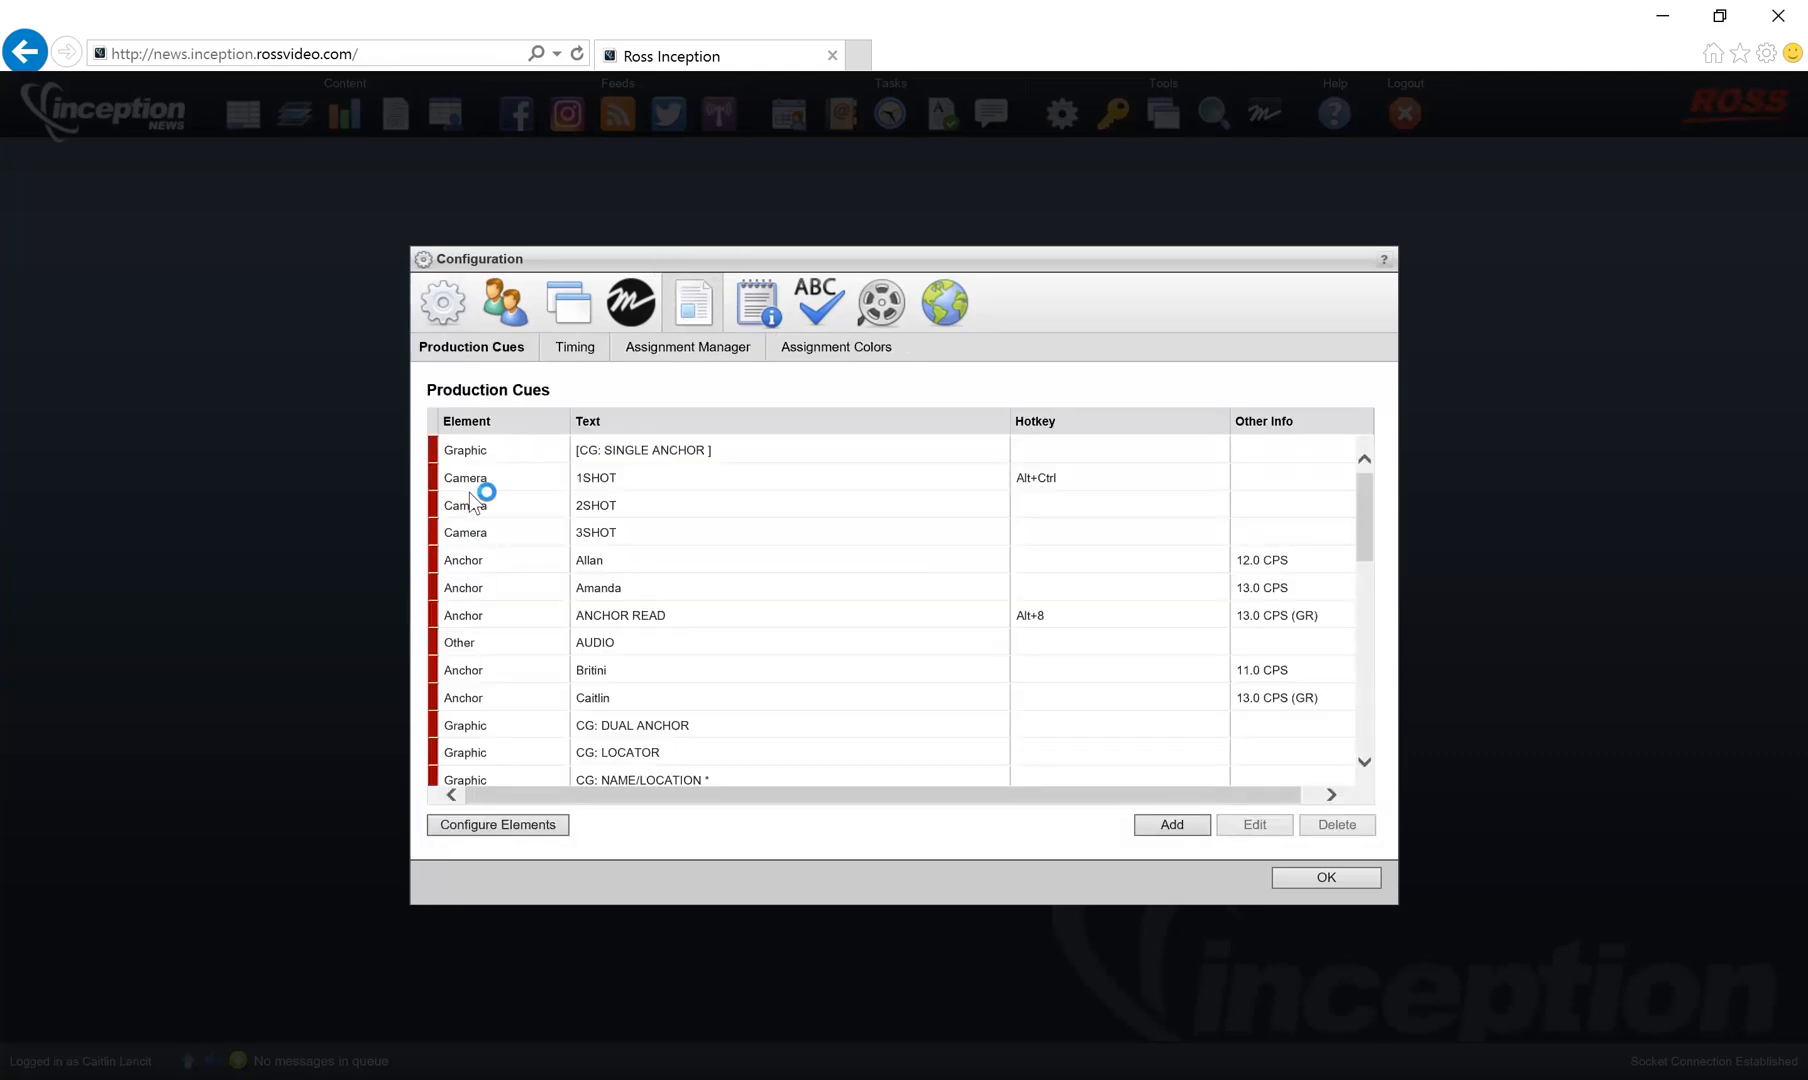
# Open the element configuration for the production cues.
pyautogui.click(498, 826)
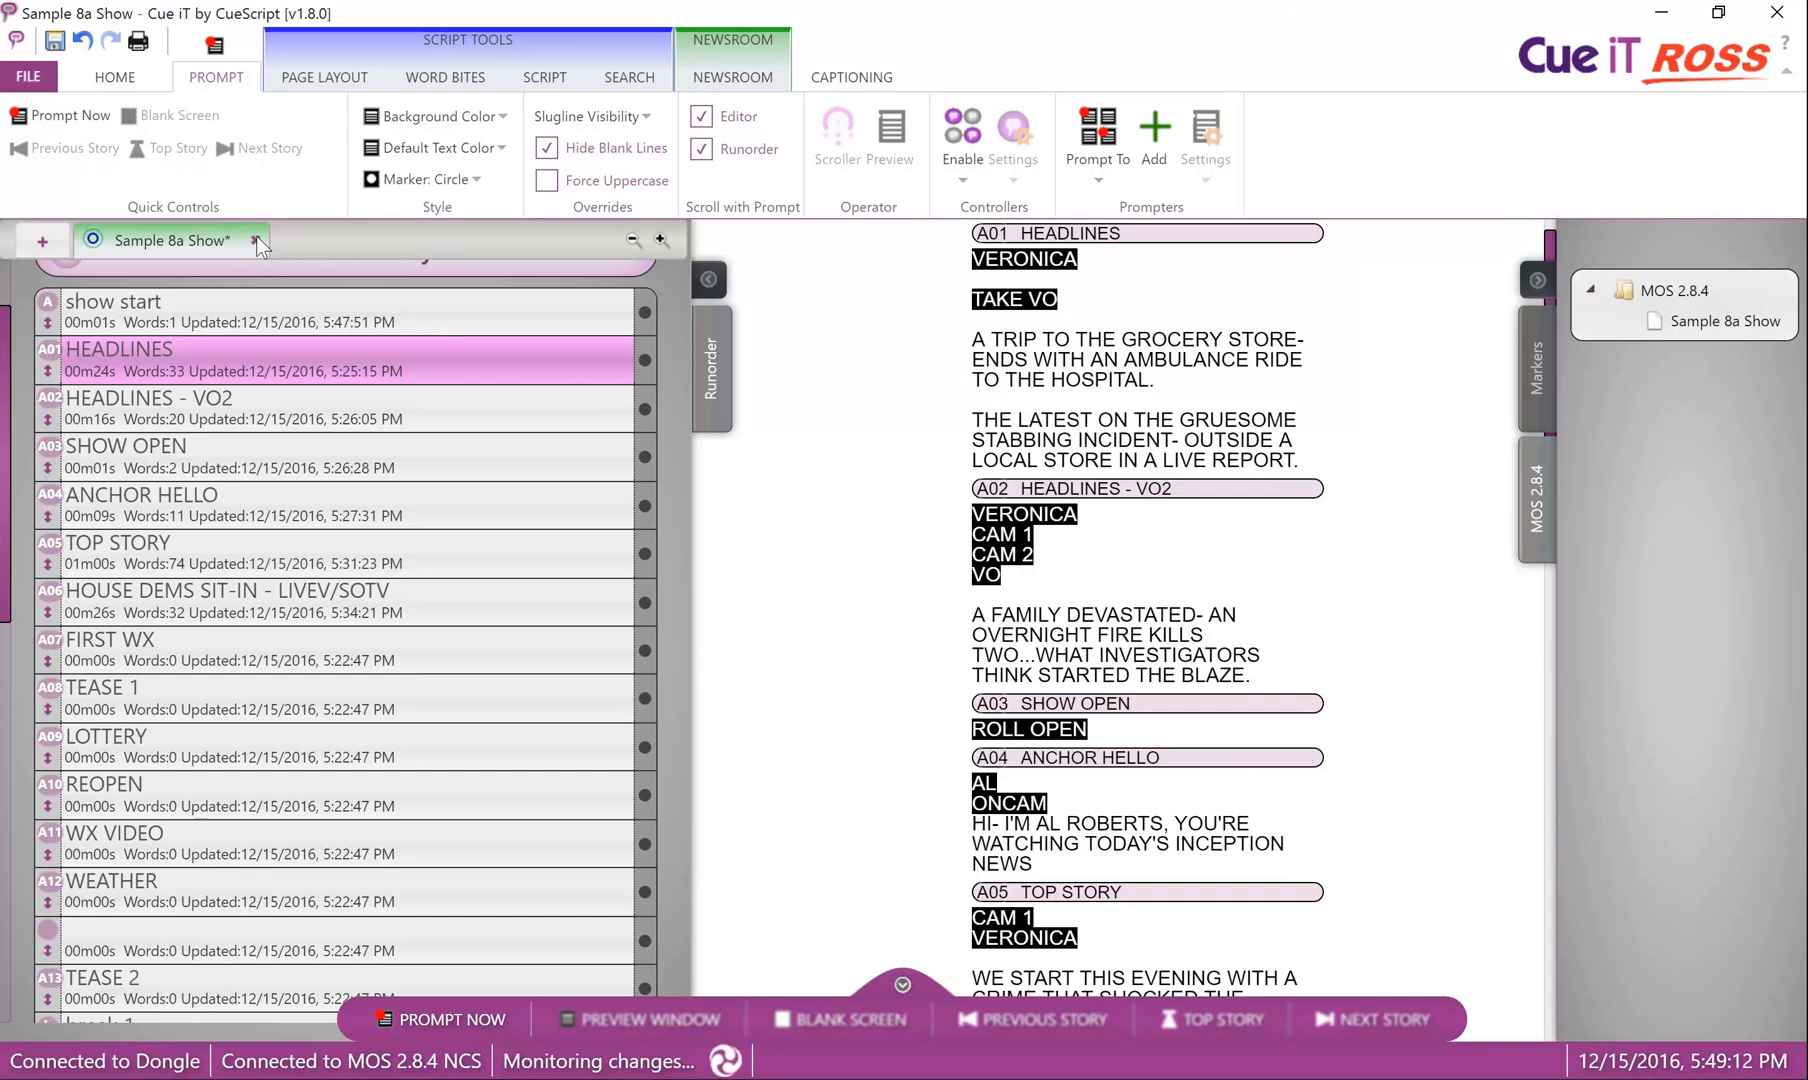
# In Cue iT, disconnect Sample 8a Show from the newsroom, close it without saving changes, and select its entry under MOS 2.8.4.
pyautogui.click(256, 240)
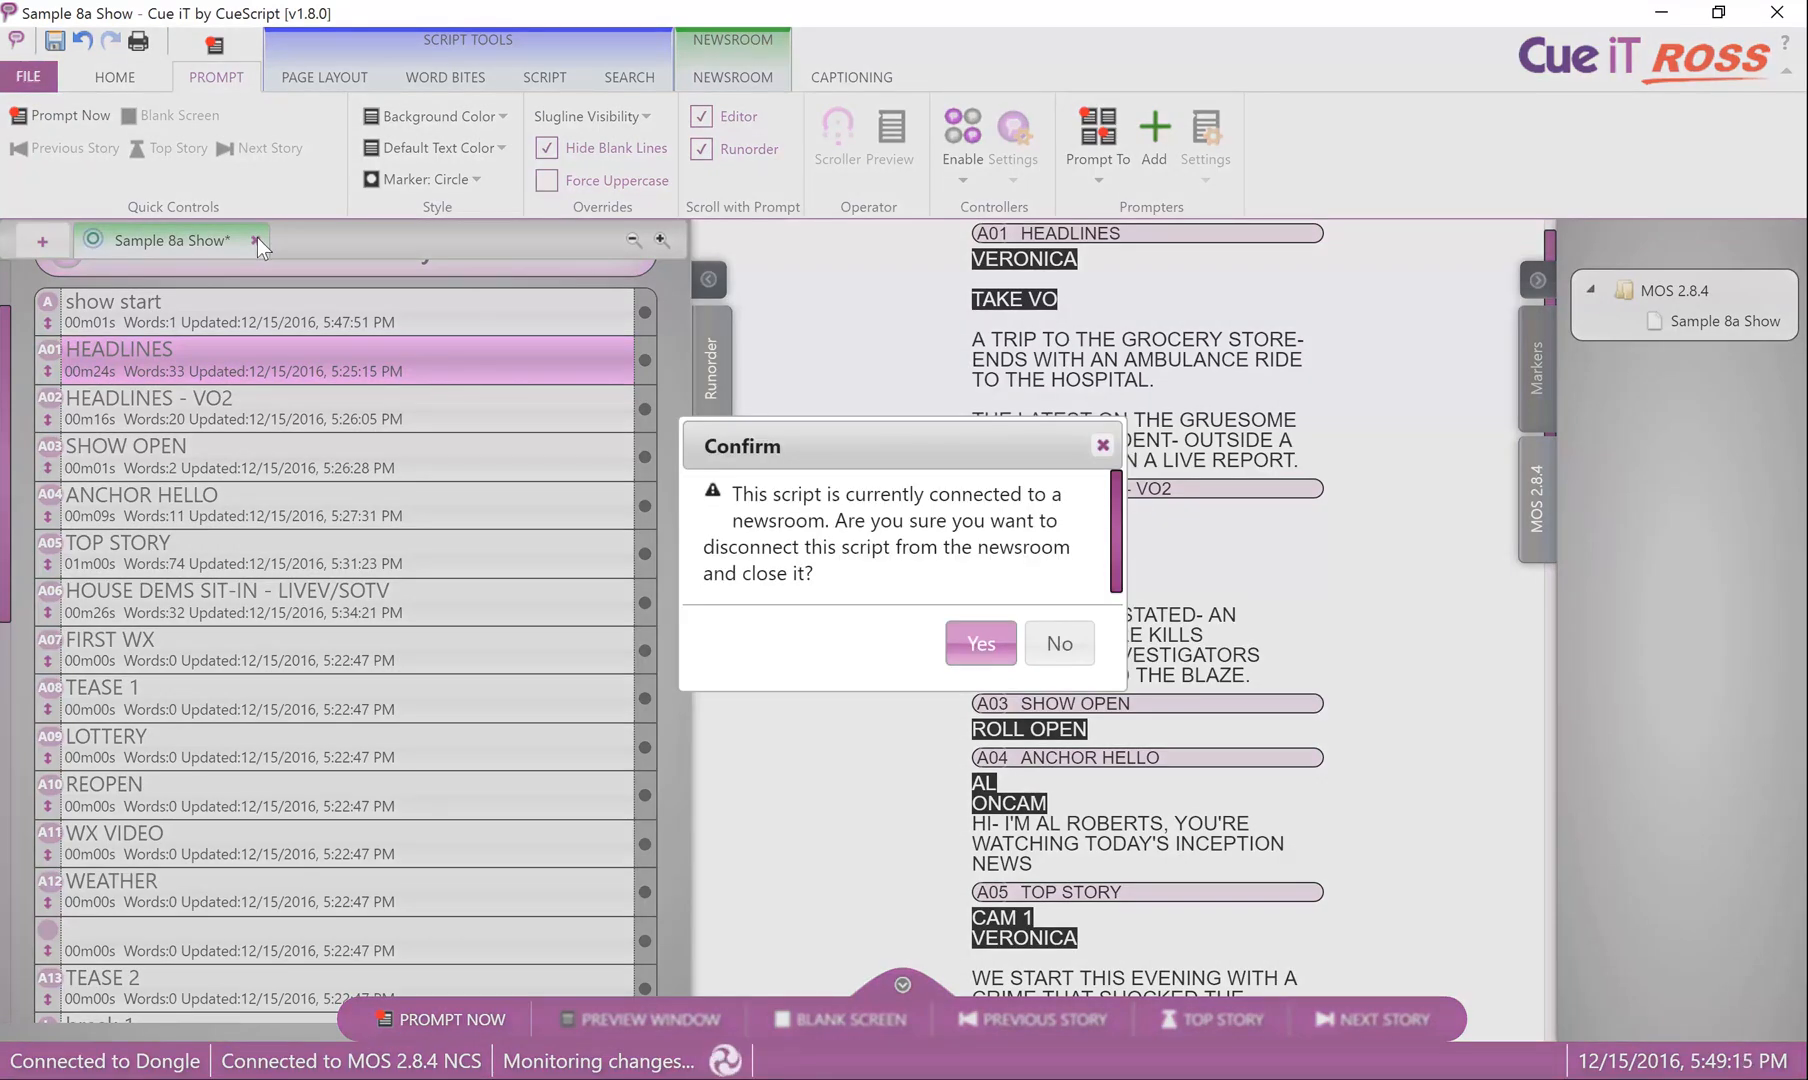
pyautogui.click(991, 650)
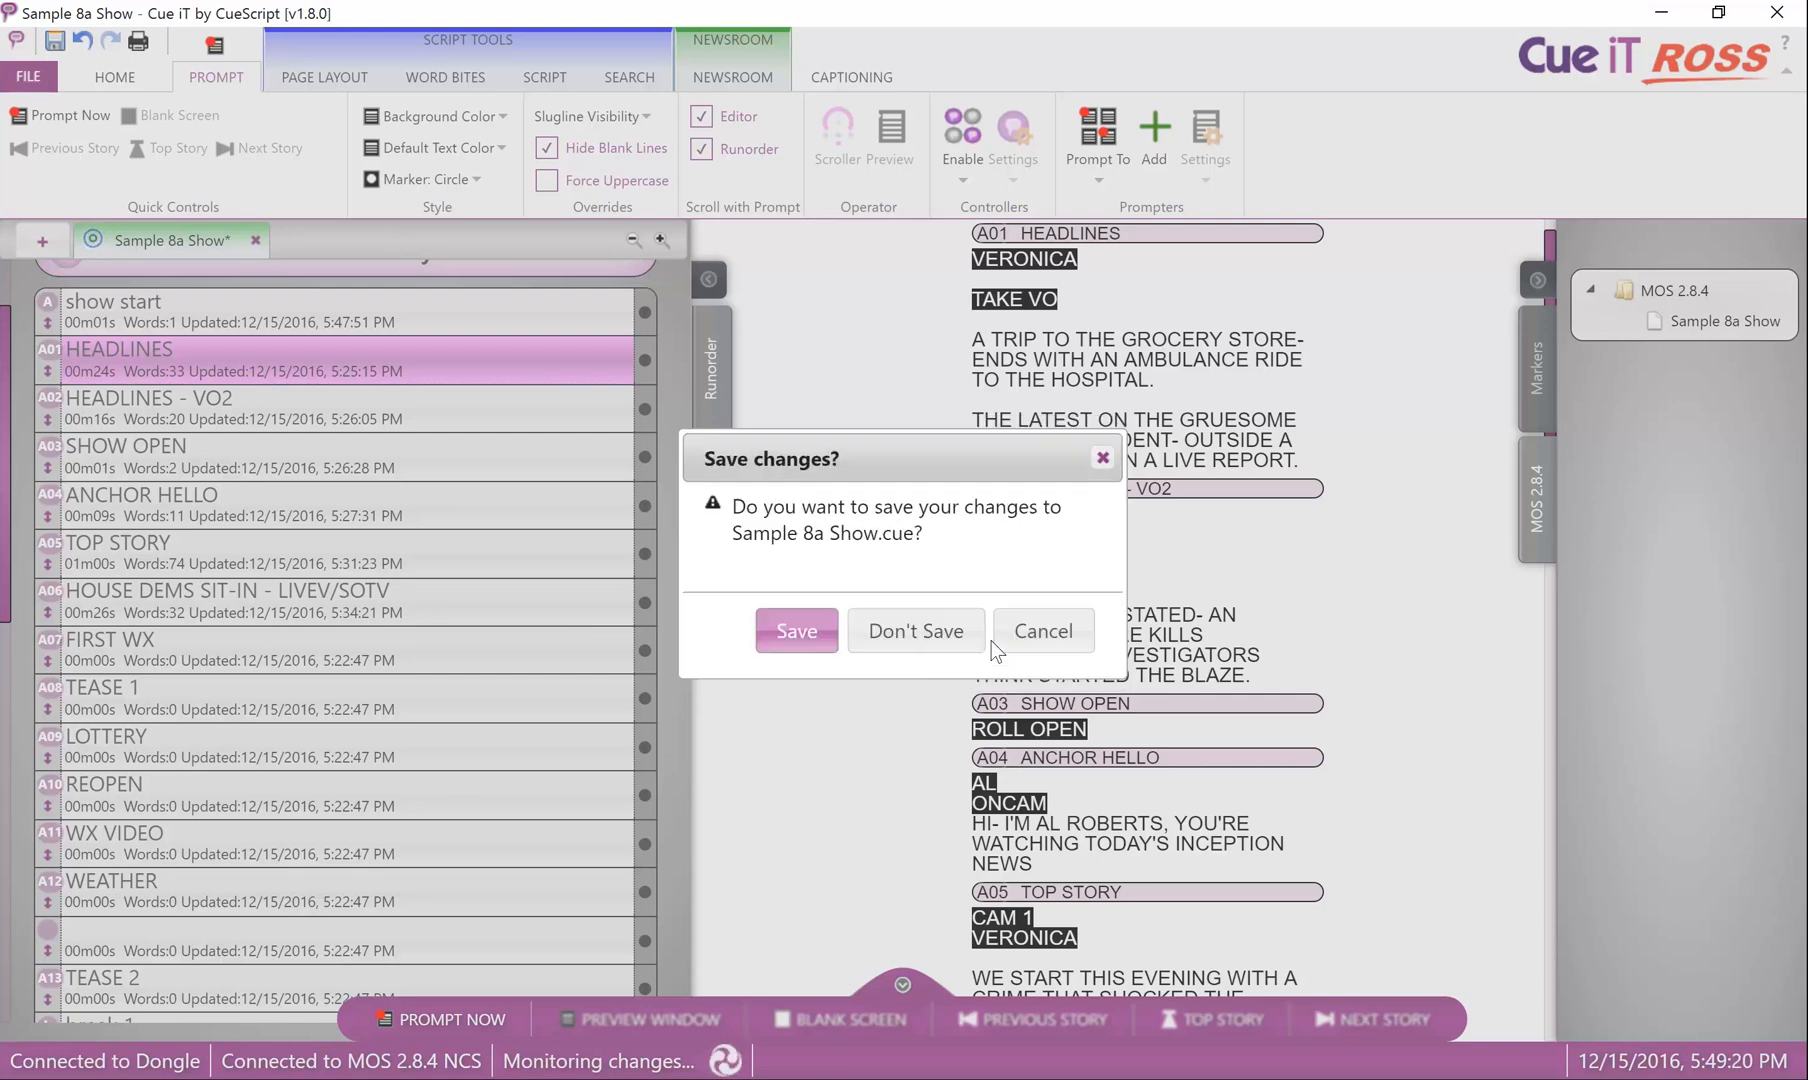
pyautogui.click(915, 631)
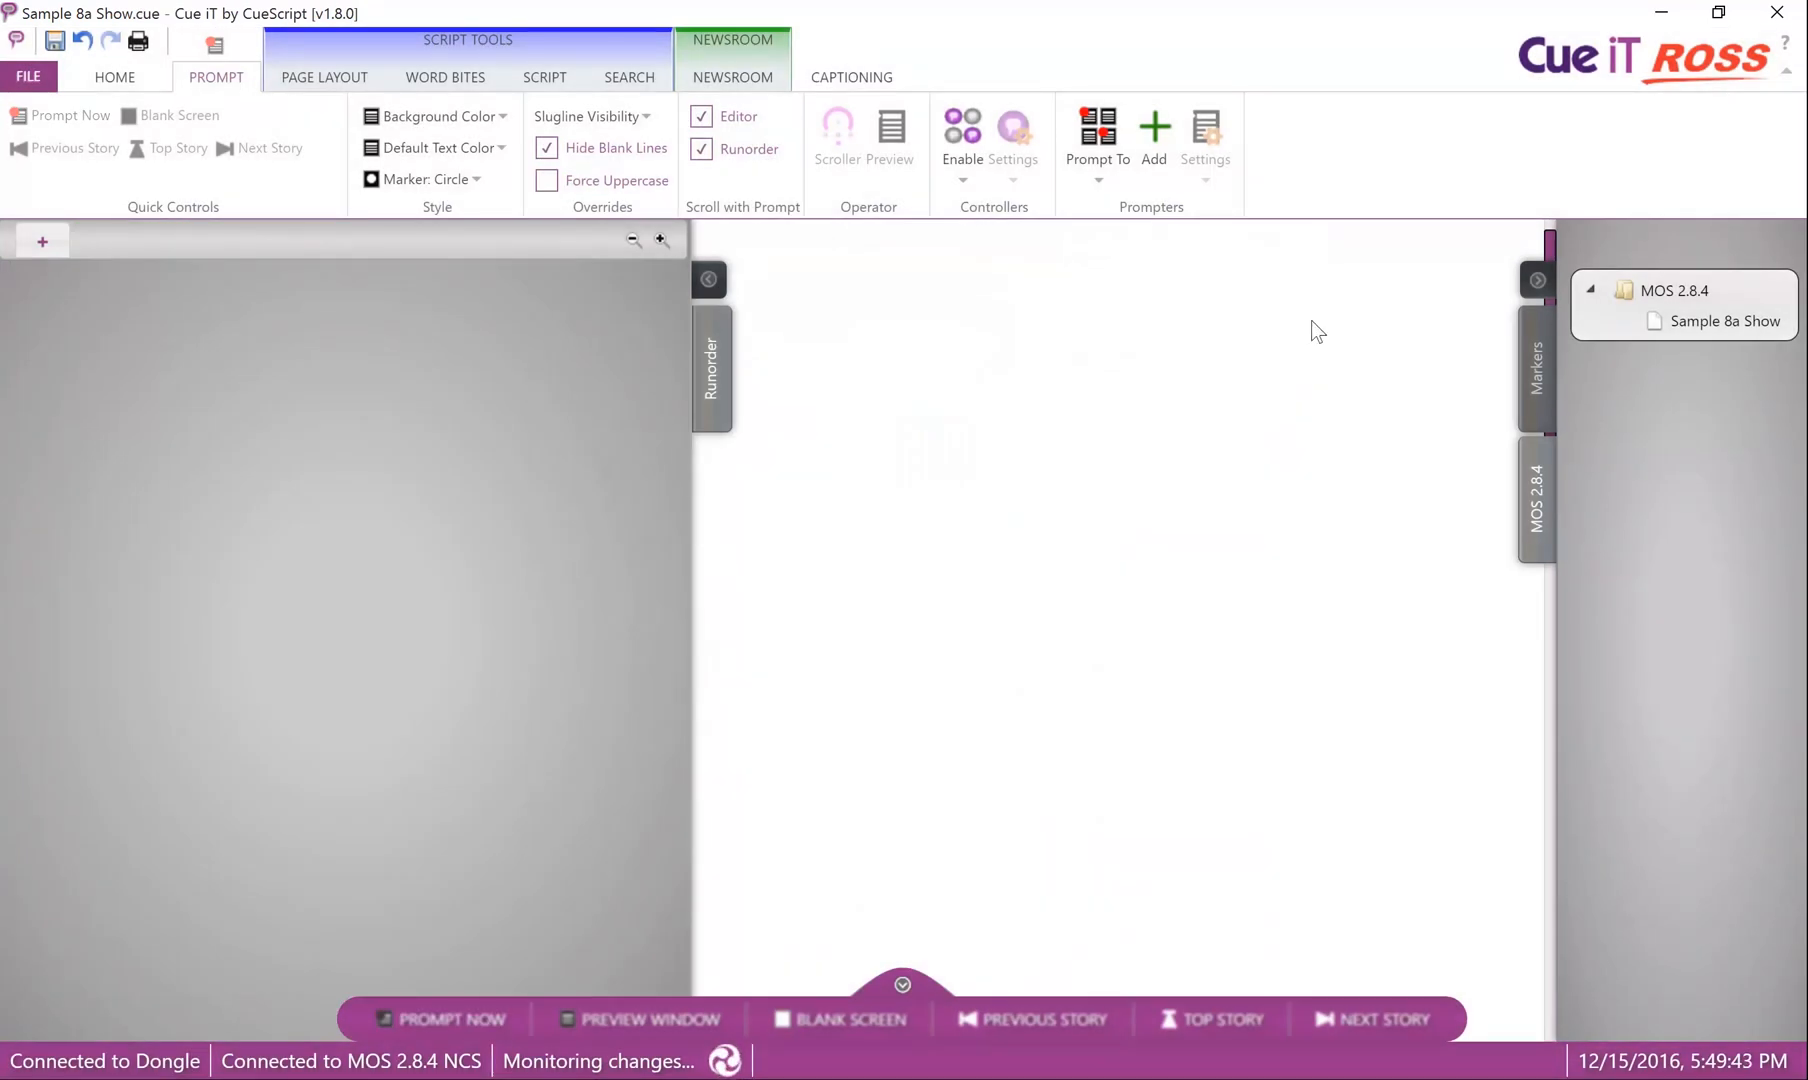
pyautogui.click(1703, 322)
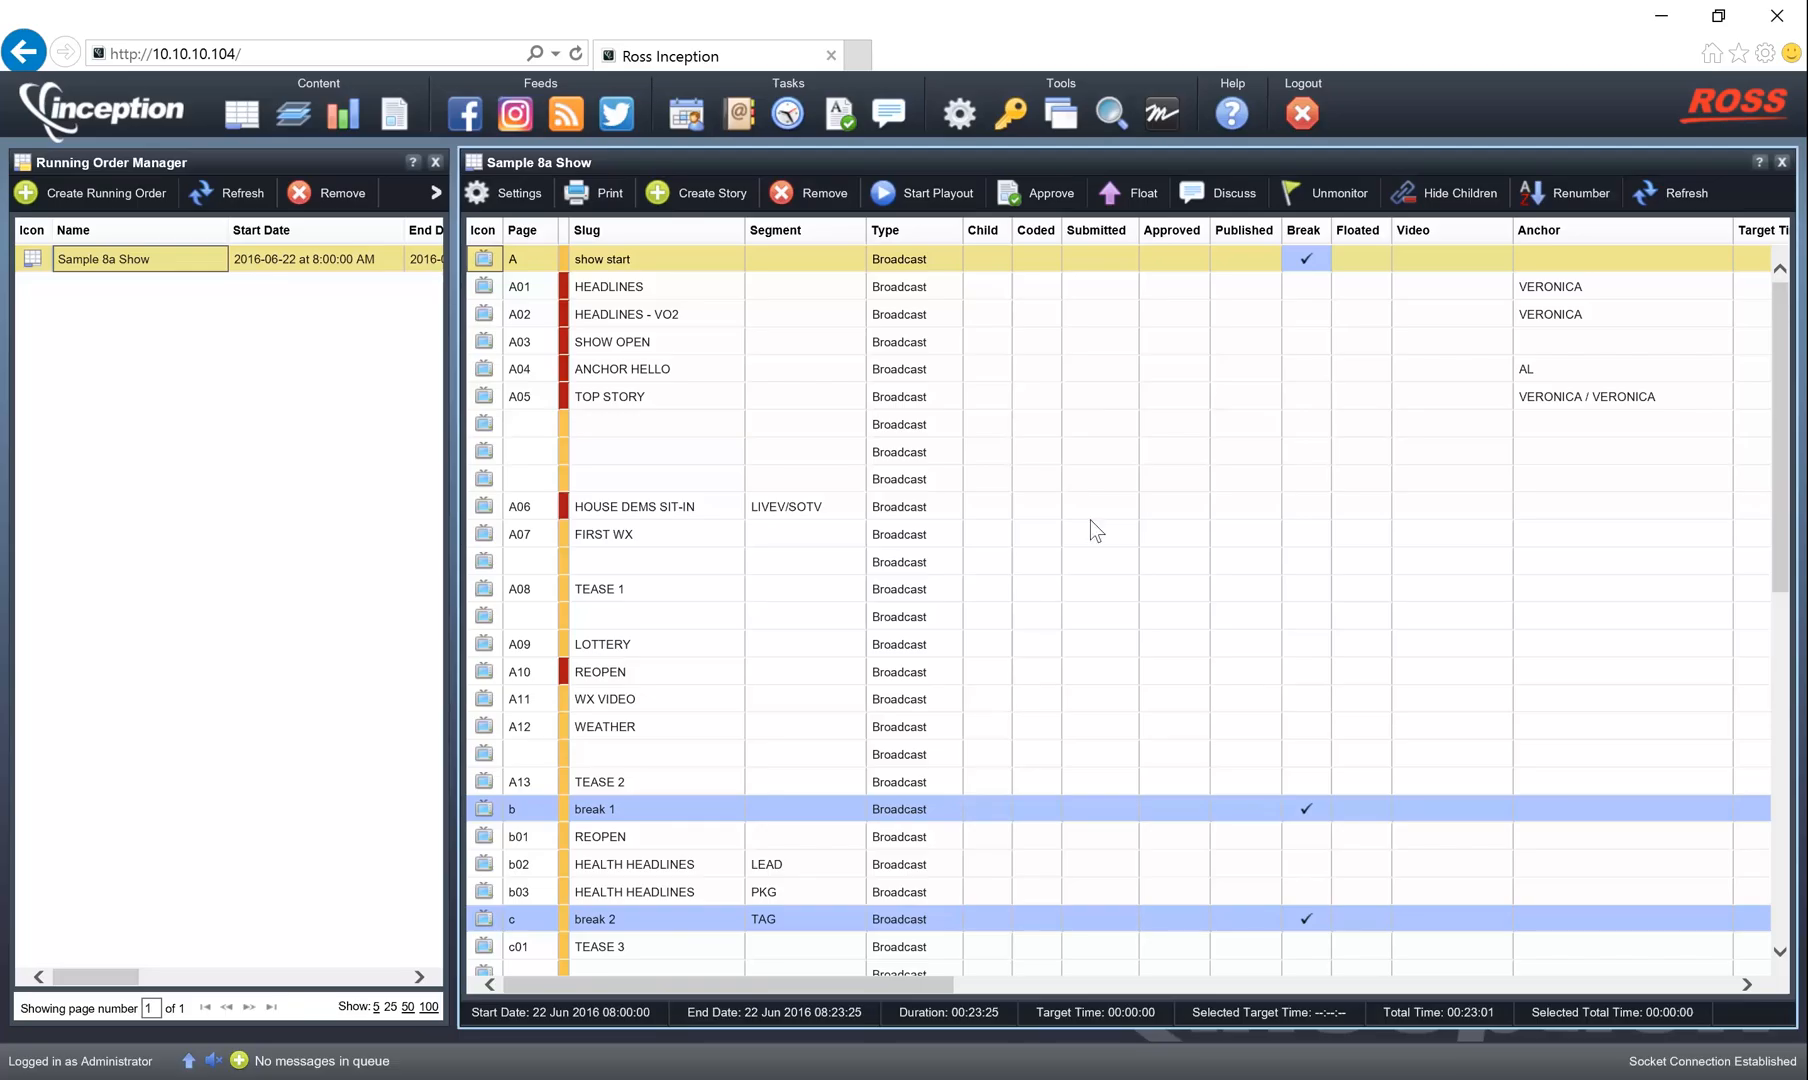
# In Ross Inception, unmonitor the Sample 8a Show running order and accept the confirmation.
pyautogui.click(1323, 200)
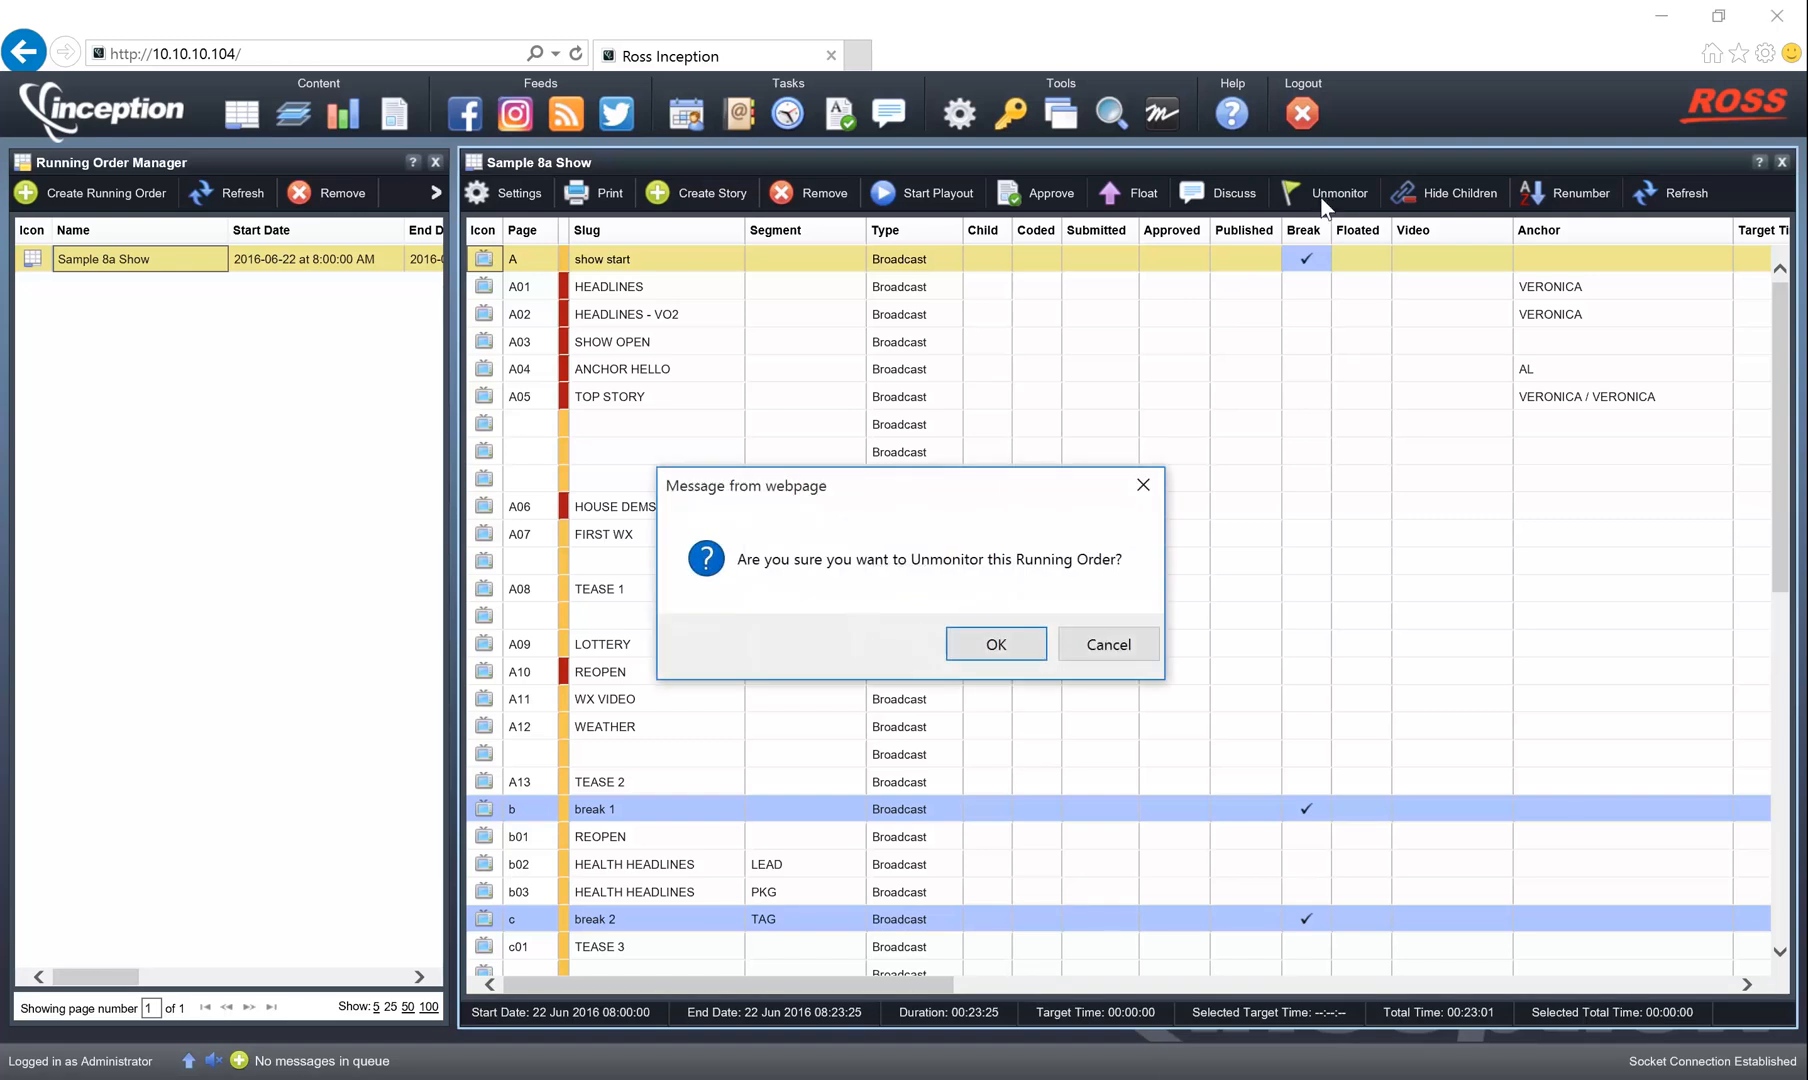
pyautogui.click(1013, 643)
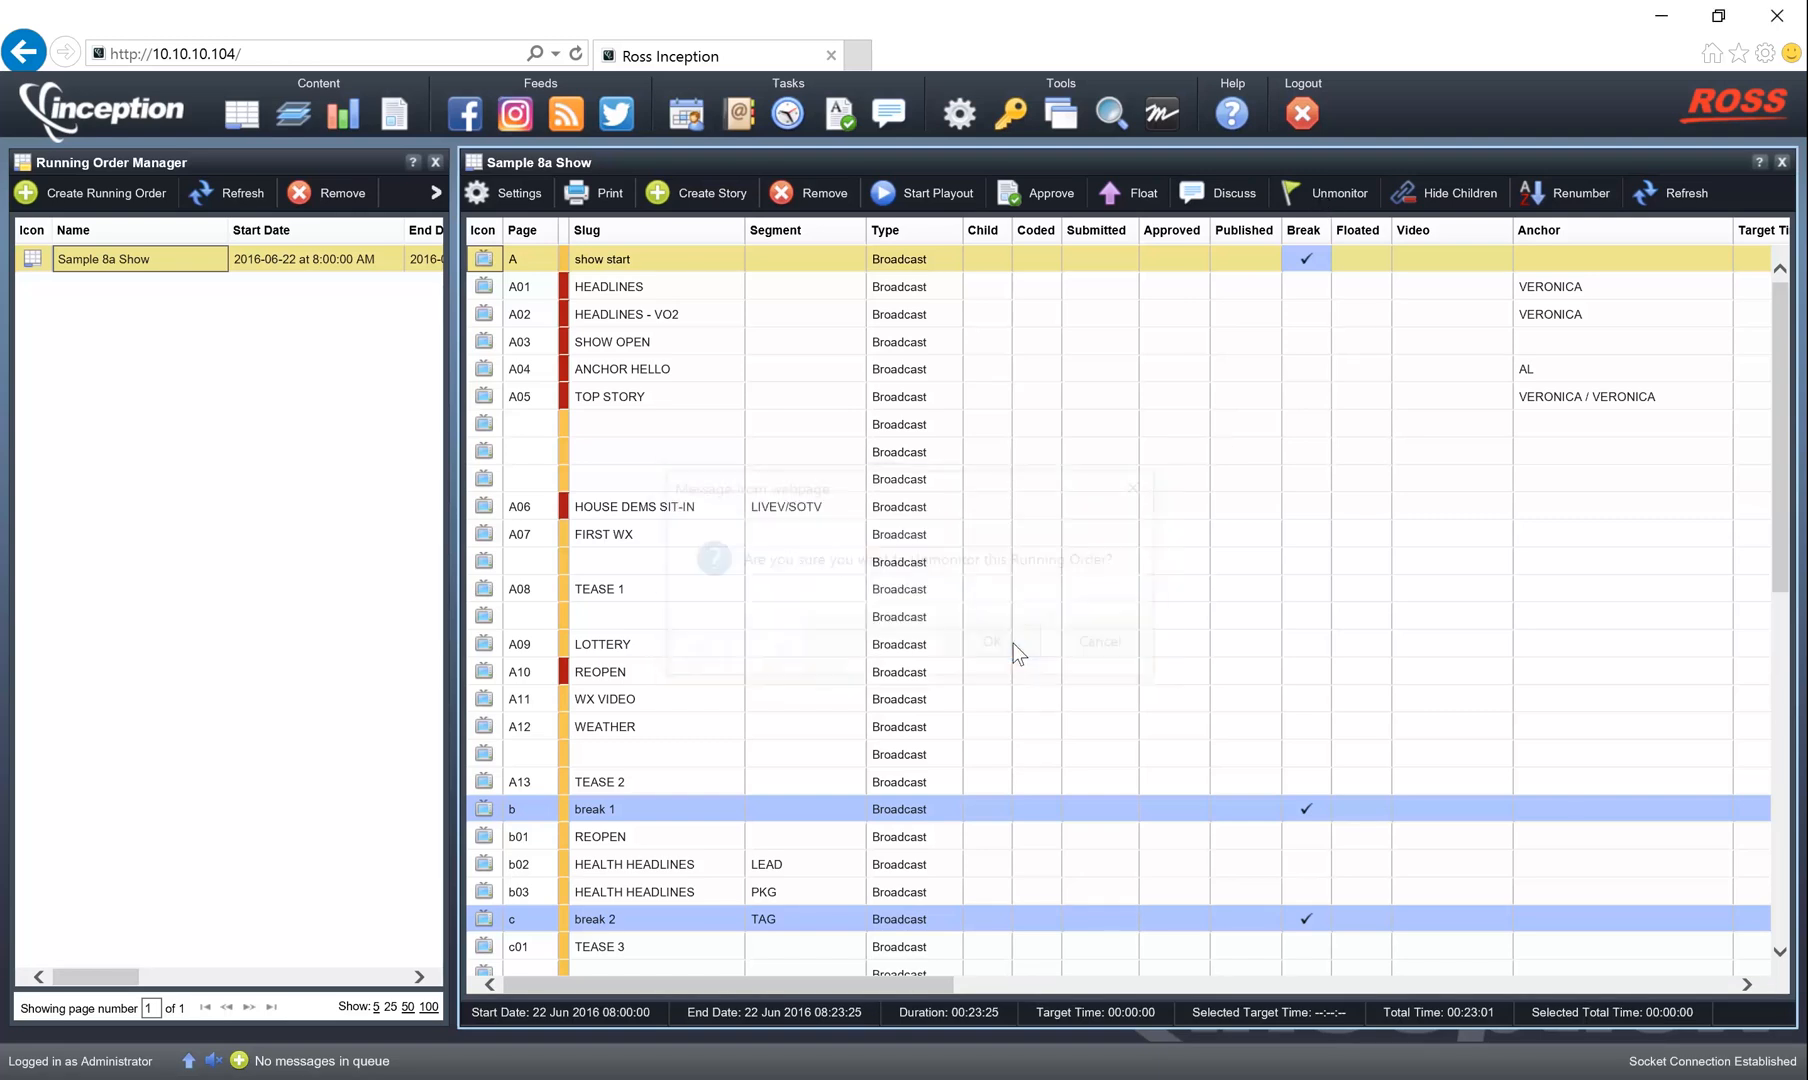